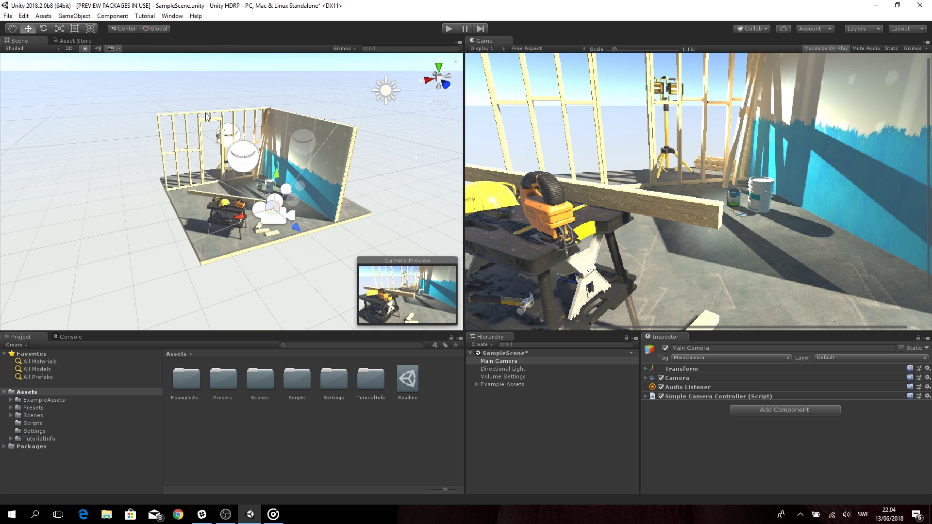
{"action": "mouse_move", "coordinate": [179, 149]}
{"action": "left_mouse_down", "text": "alt"}
{"action": "mouse_move", "coordinate": [271, 140]}
{"action": "mouse_move", "coordinate": [166, 155]}
{"action": "left_mouse_up", "text": "alt"}
{"action": "key", "text": "w"}
{"action": "right_click_drag", "start_coordinate": [167, 151], "coordinate": [182, 135]}
{"action": "key", "text": "s"}
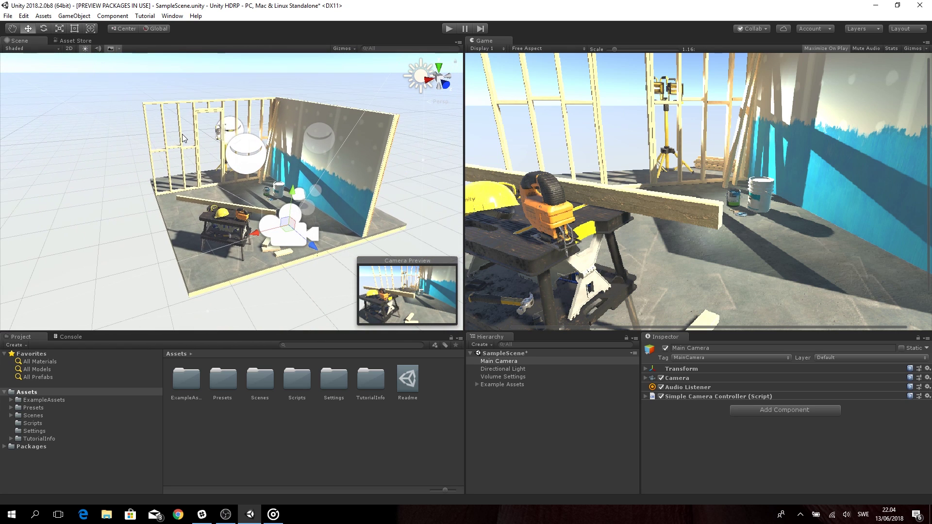
- Open the Package Manager, reposition and enlarge its window, and list all available packages
{"action": "left_click", "coordinate": [169, 16]}
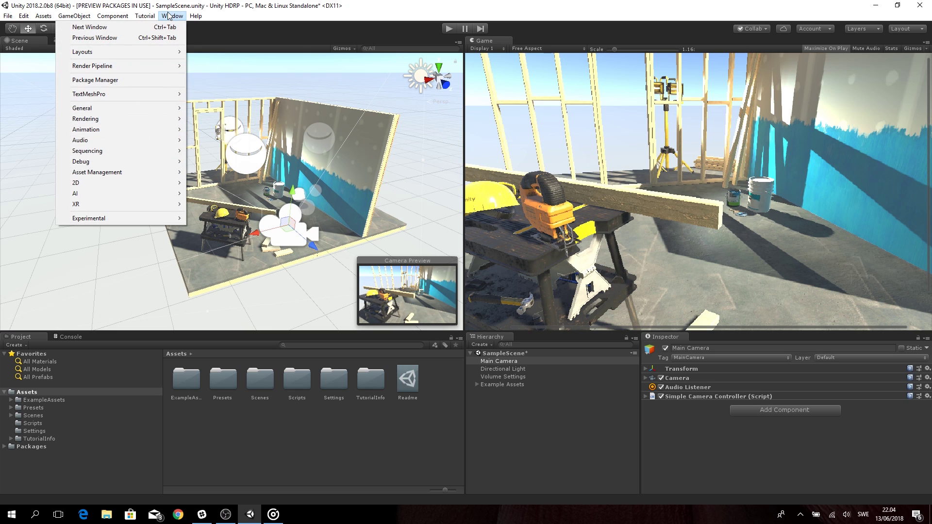
{"action": "left_click", "coordinate": [153, 80]}
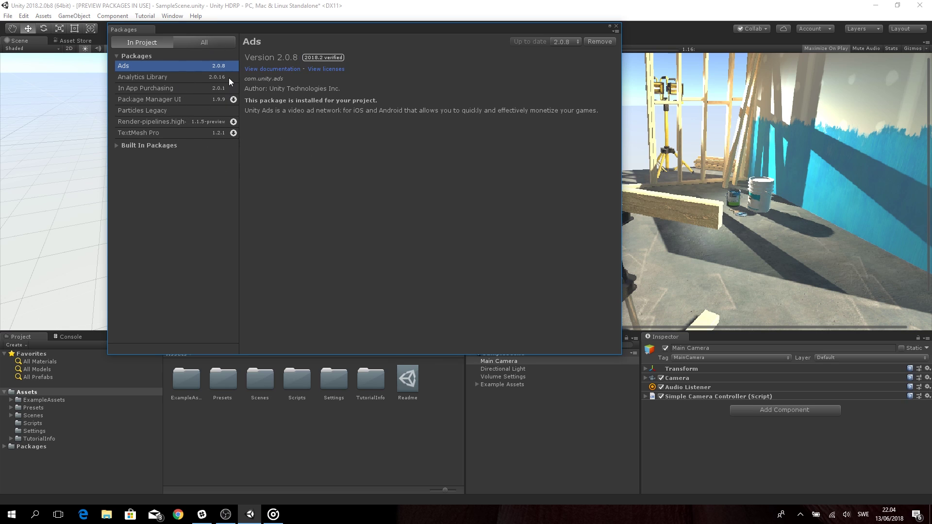
{"action": "left_click_drag", "start_coordinate": [219, 31], "coordinate": [291, 77]}
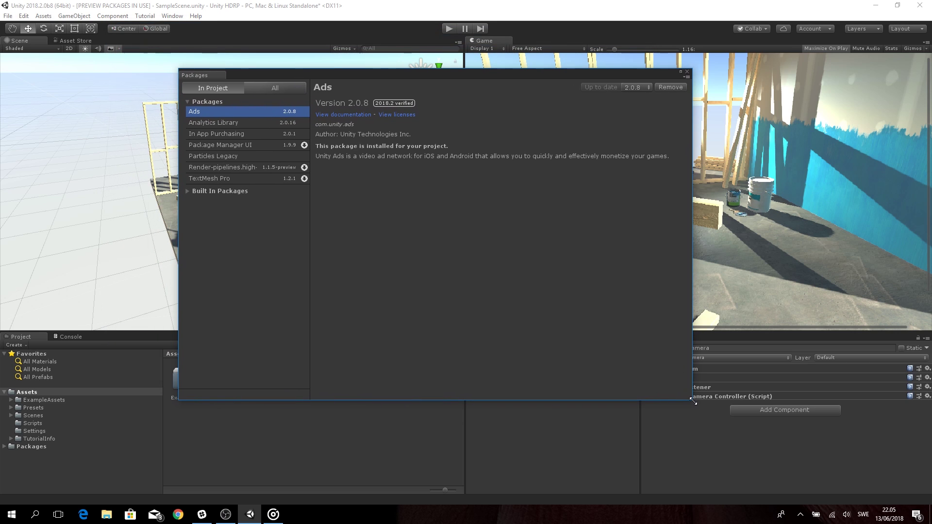
{"action": "left_click_drag", "start_coordinate": [686, 397], "coordinate": [759, 407]}
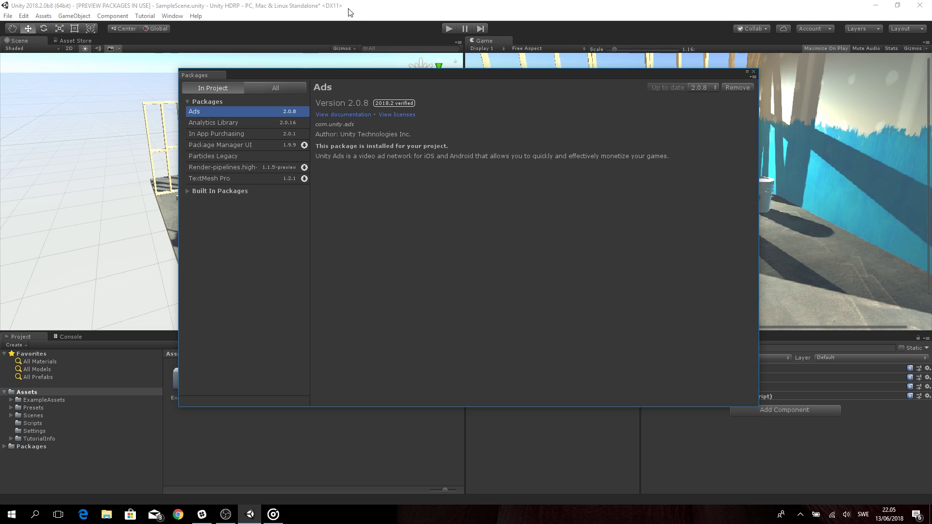
{"action": "left_click", "coordinate": [291, 91]}
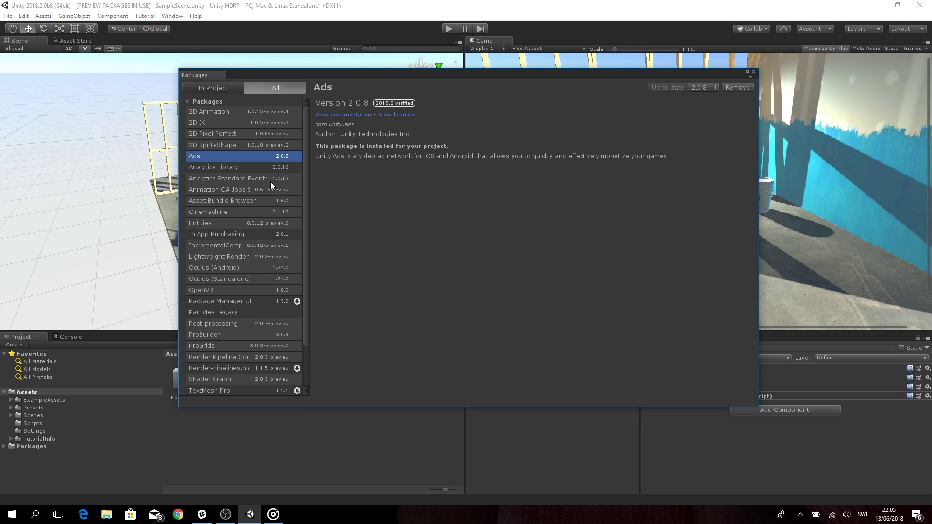
- Install the 2.0.7 preview version of the Post-processing package, check it among the project's packages, and close the Package Manager
{"action": "scroll", "coordinate": [269, 225], "scroll_direction": "down", "scroll_amount": 2}
{"action": "scroll", "coordinate": [250, 327], "scroll_direction": "down", "scroll_amount": 2}
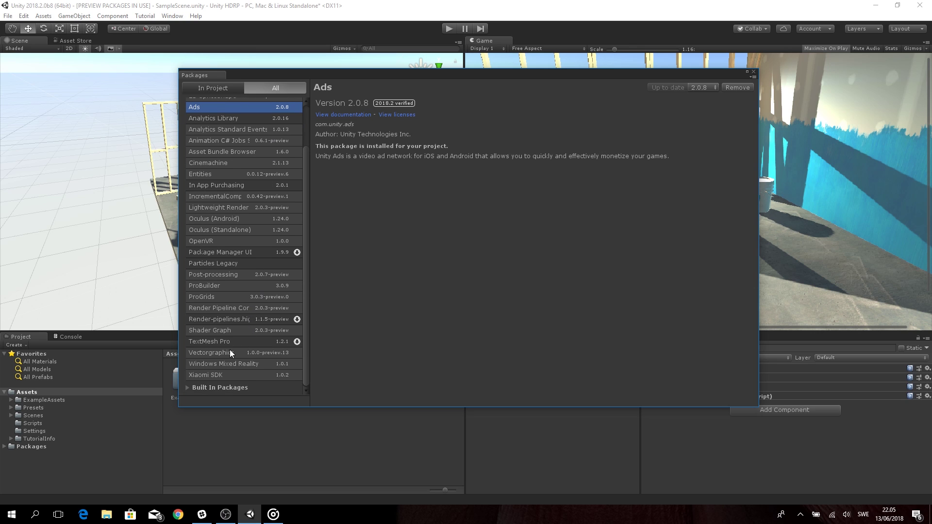
{"action": "left_click", "coordinate": [235, 275]}
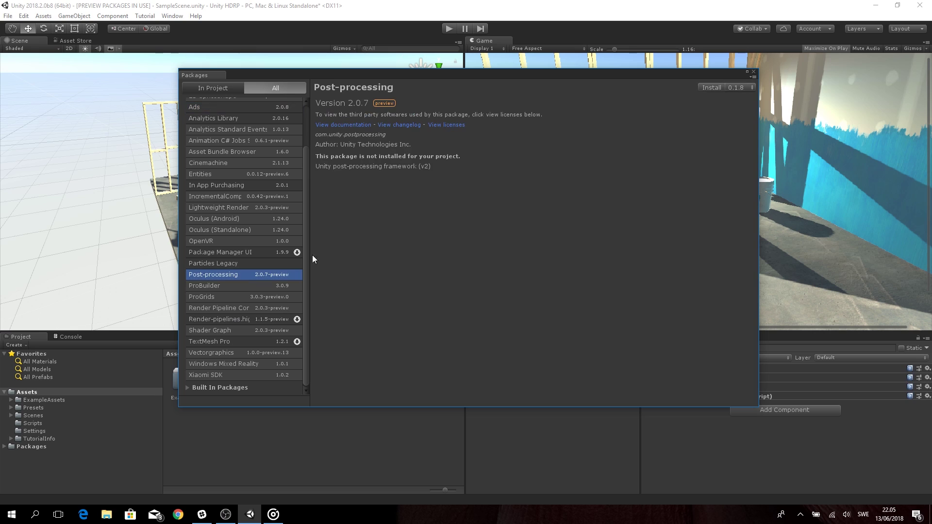
{"action": "left_click", "coordinate": [740, 91]}
{"action": "mouse_move", "coordinate": [748, 107]}
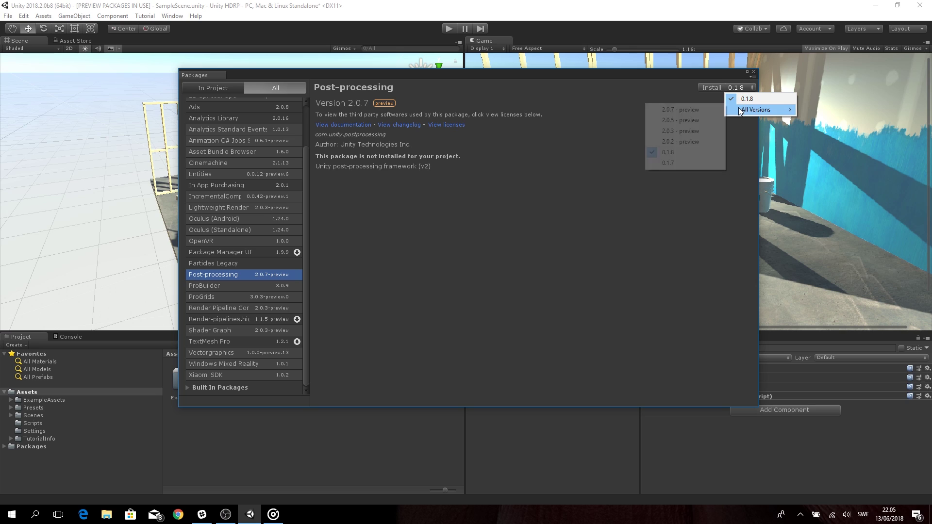
{"action": "left_click", "coordinate": [703, 109]}
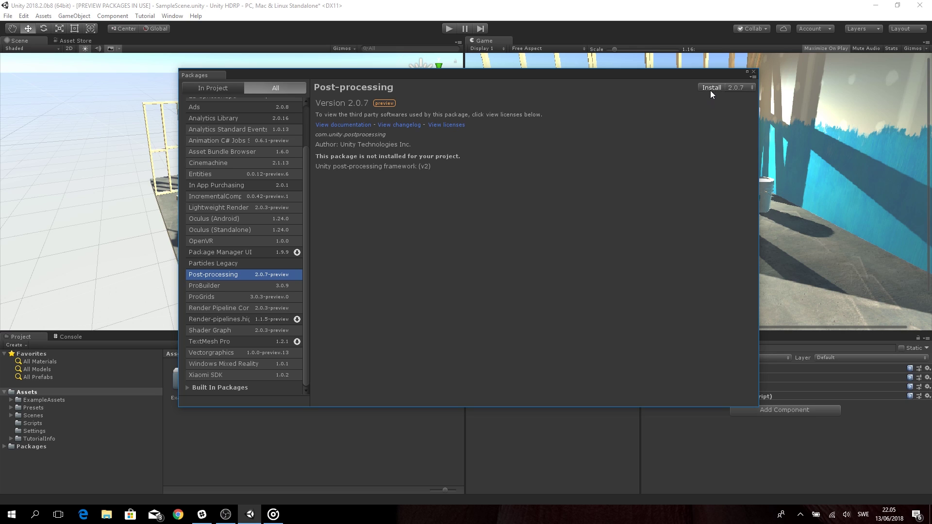
{"action": "left_click", "coordinate": [709, 91]}
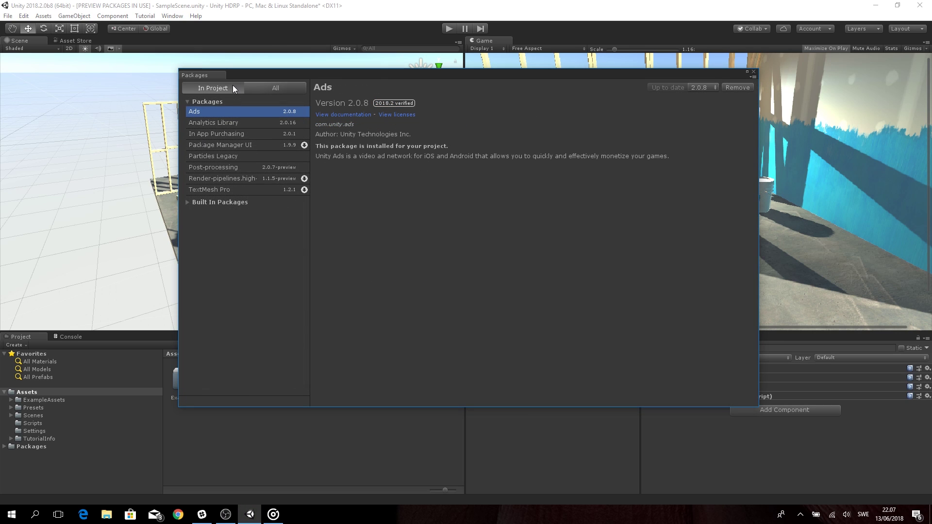
{"action": "left_click", "coordinate": [227, 167]}
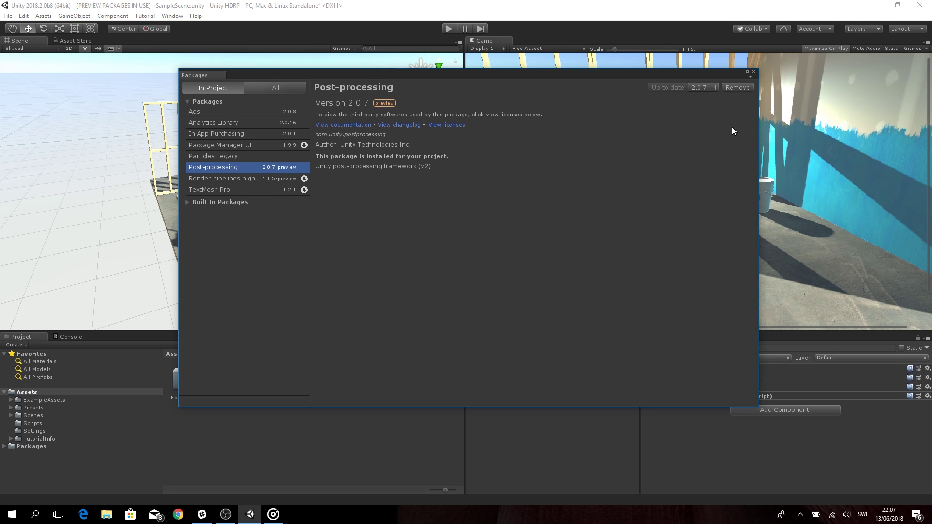
{"action": "left_click", "coordinate": [753, 72]}
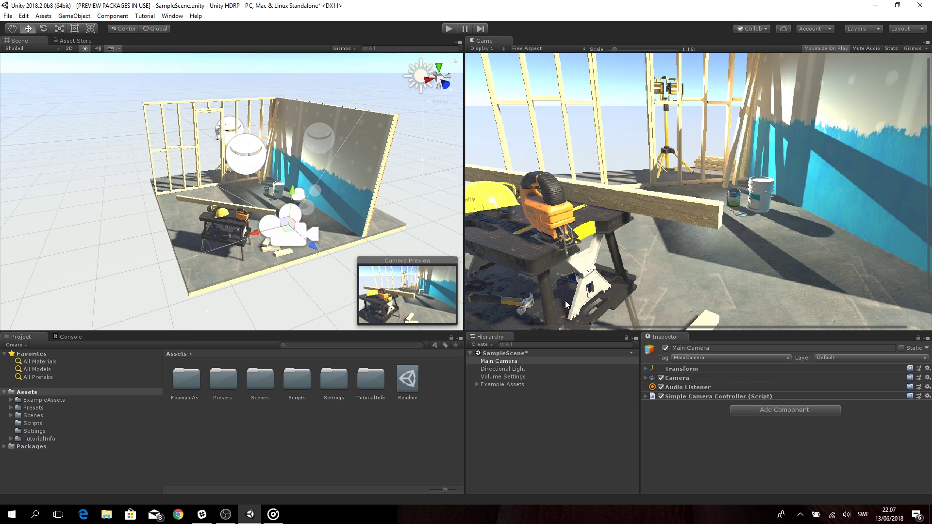
- Add a Post-process Layer component to the Main Camera and set its volume blending layer to PostProcessing
{"action": "left_click", "coordinate": [545, 362]}
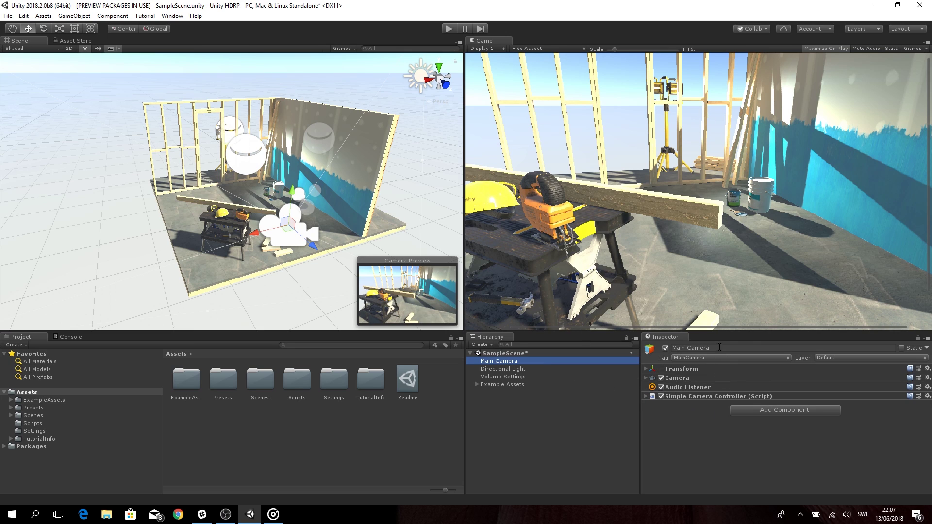
{"action": "left_click", "coordinate": [740, 410]}
{"action": "type", "text": "post"}
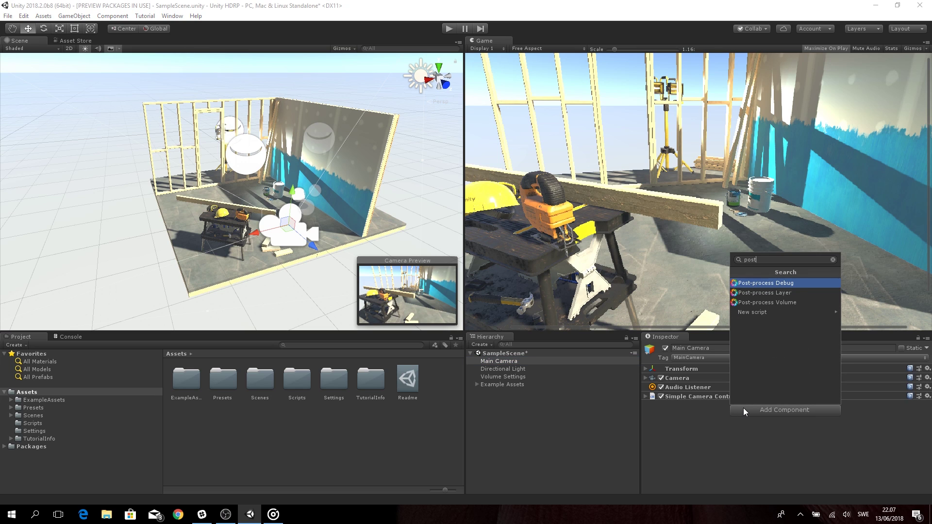
{"action": "left_click", "coordinate": [769, 293]}
{"action": "scroll", "coordinate": [790, 418], "scroll_direction": "down", "scroll_amount": 3}
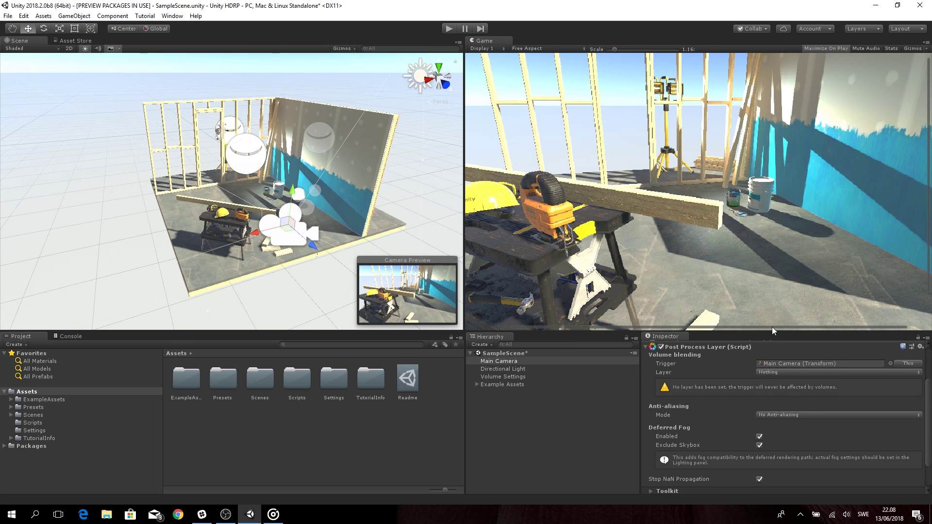
{"action": "left_click_drag", "start_coordinate": [772, 332], "coordinate": [772, 303]}
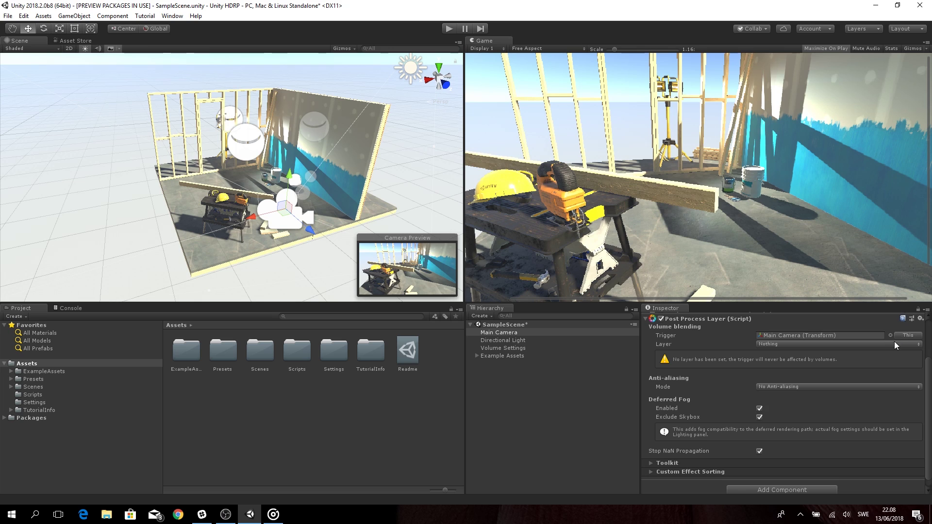
{"action": "left_click", "coordinate": [765, 344]}
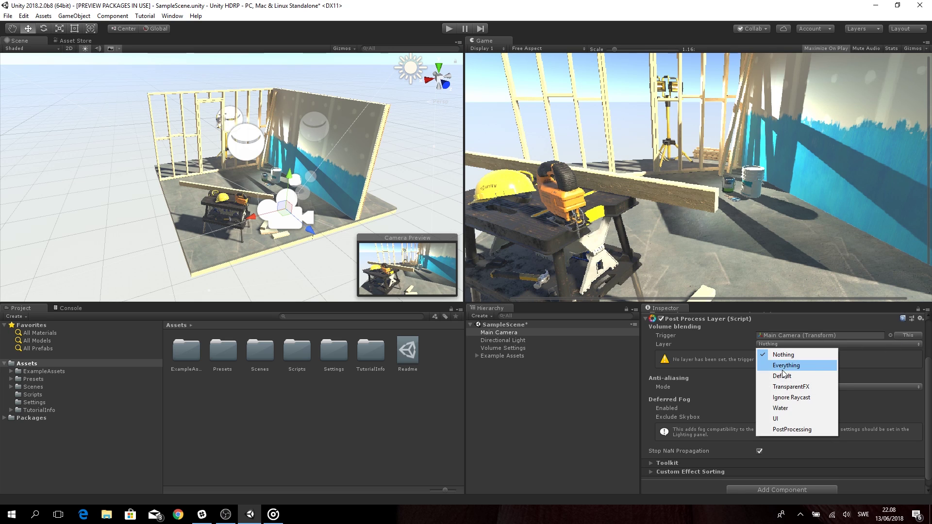
{"action": "left_click", "coordinate": [789, 433]}
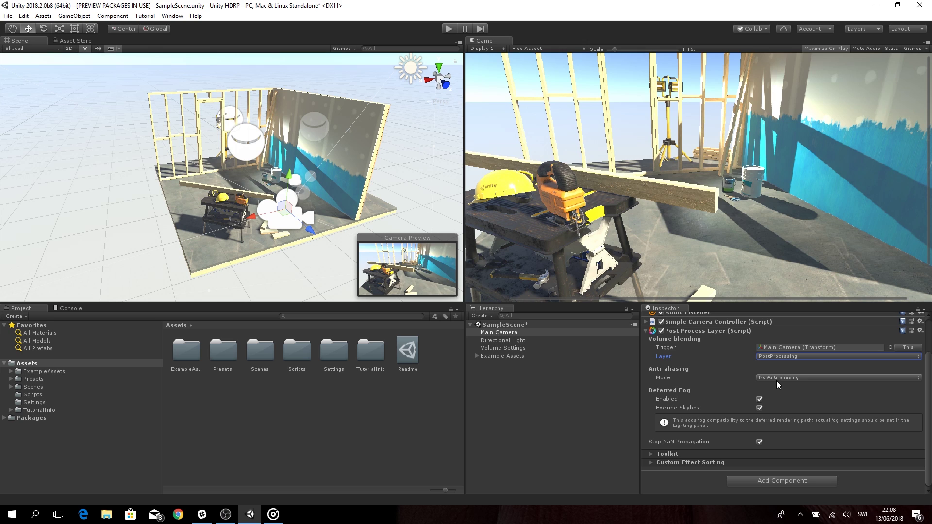
- Try Subpixel Morphological Anti-aliasing (SMAA) on the Post-process Layer with Low and High quality
{"action": "left_click", "coordinate": [802, 380]}
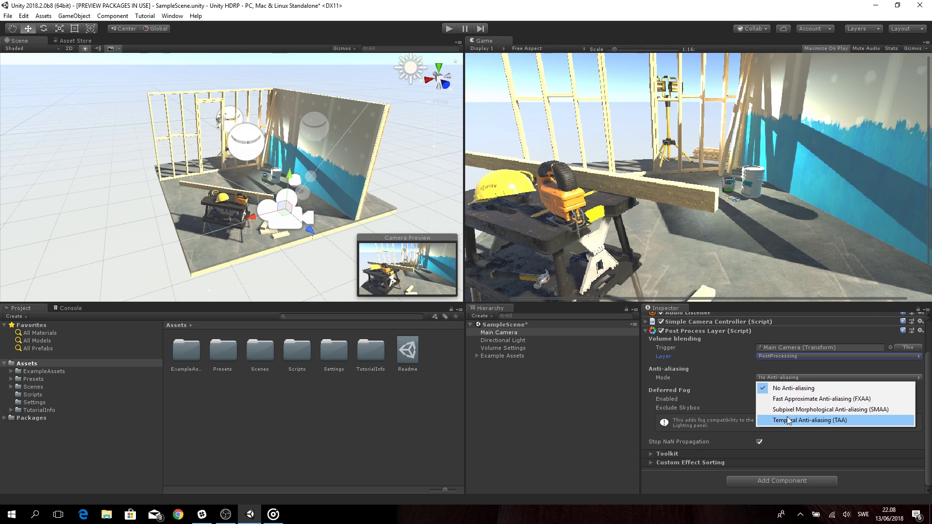
{"action": "left_click", "coordinate": [787, 409]}
{"action": "left_click", "coordinate": [777, 386]}
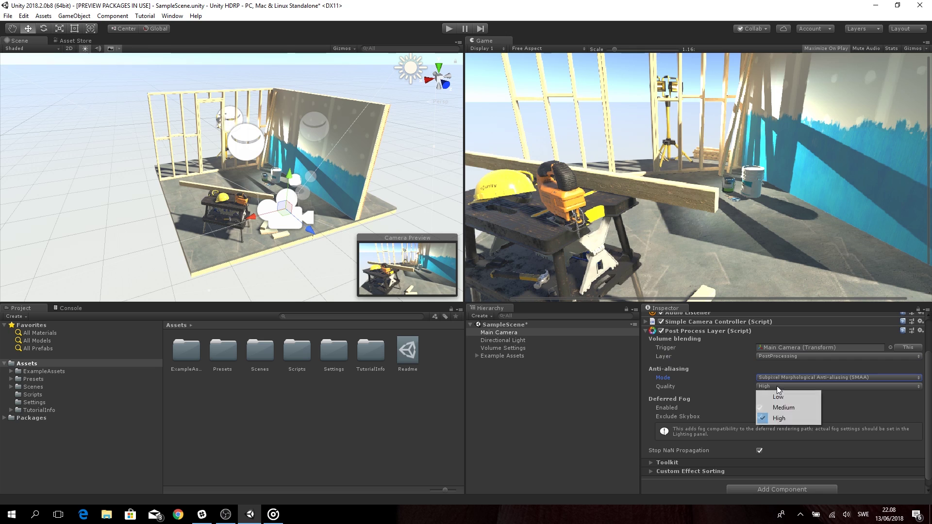
{"action": "left_click", "coordinate": [779, 397]}
{"action": "left_click", "coordinate": [781, 386]}
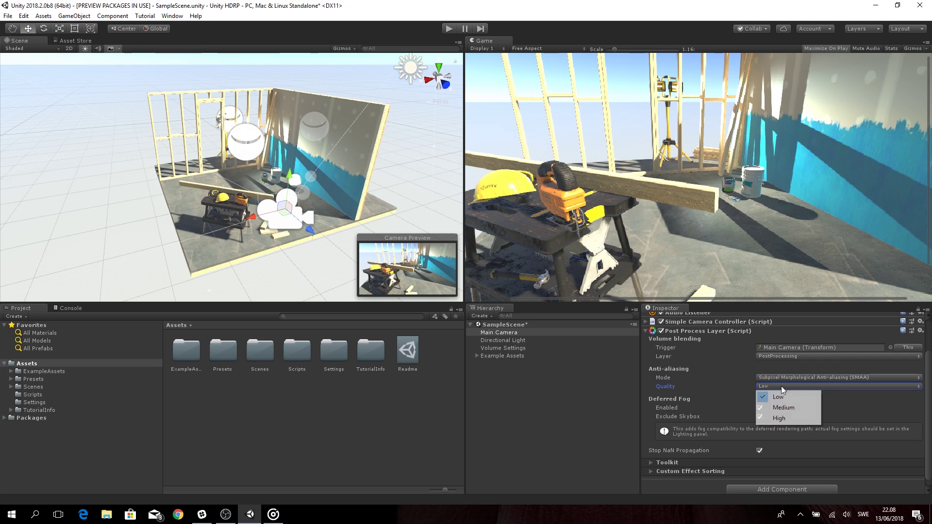
{"action": "left_click", "coordinate": [786, 418]}
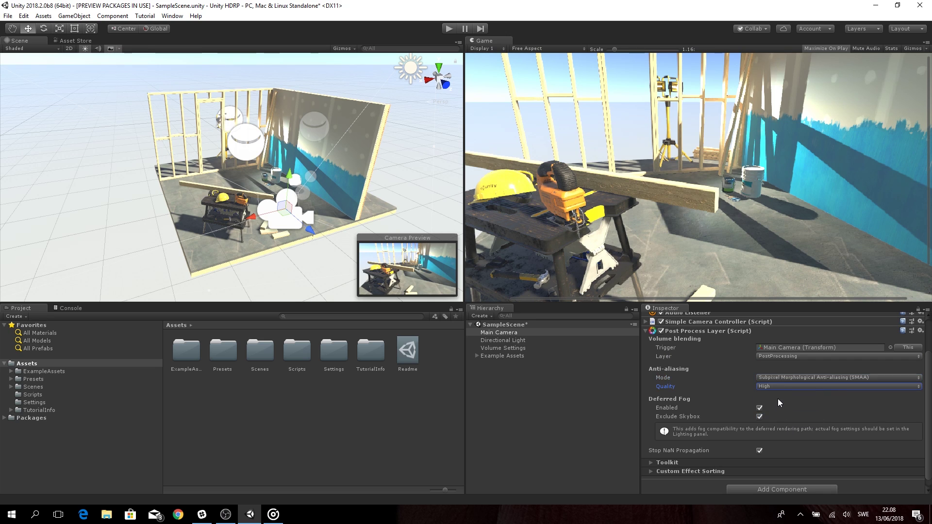
{"action": "left_click", "coordinate": [782, 387]}
- Set the Post-process Layer's anti-aliasing mode to Temporal Anti-aliasing (TAA) with Jitter Spread 1 and Sharpness 0
{"action": "left_click", "coordinate": [794, 380]}
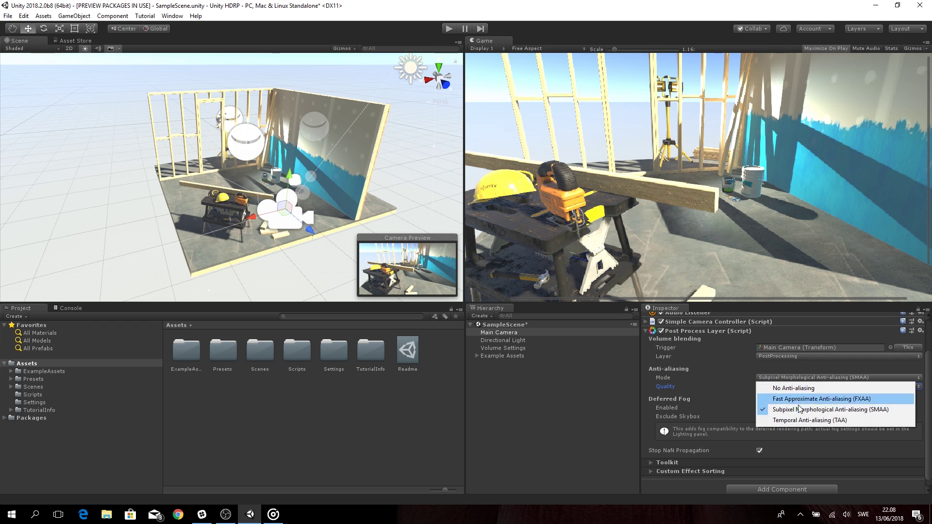
{"action": "left_click", "coordinate": [796, 421]}
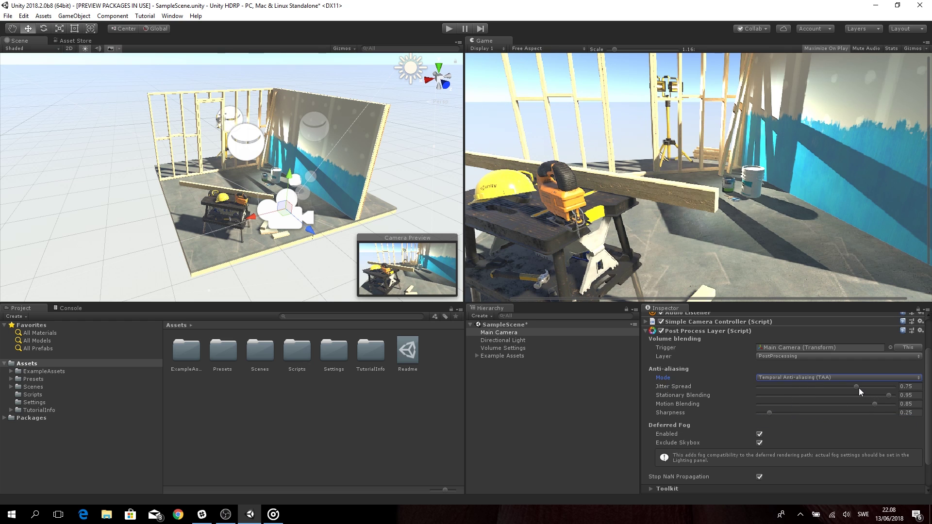
{"action": "key", "text": "Tab"}
{"action": "type", "text": "1"}
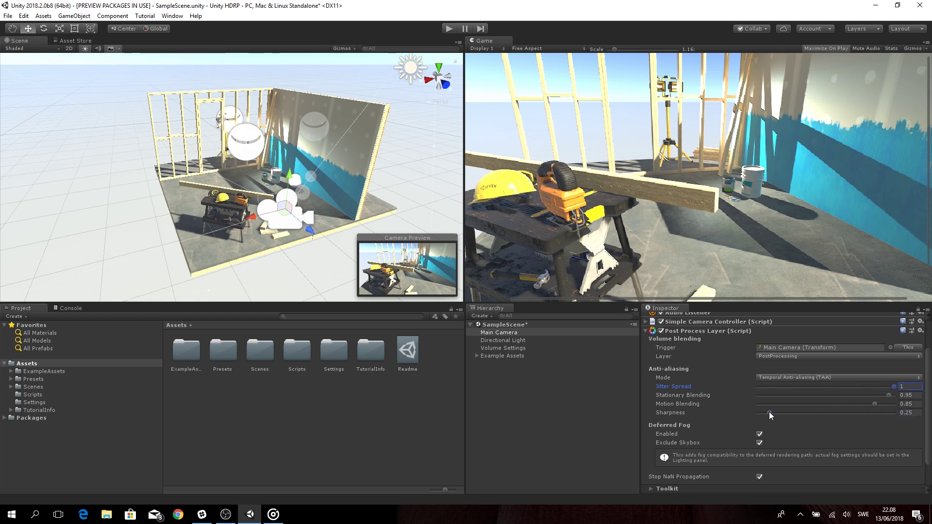
{"action": "left_click_drag", "start_coordinate": [769, 412], "coordinate": [794, 412]}
{"action": "type", "text": "0"}
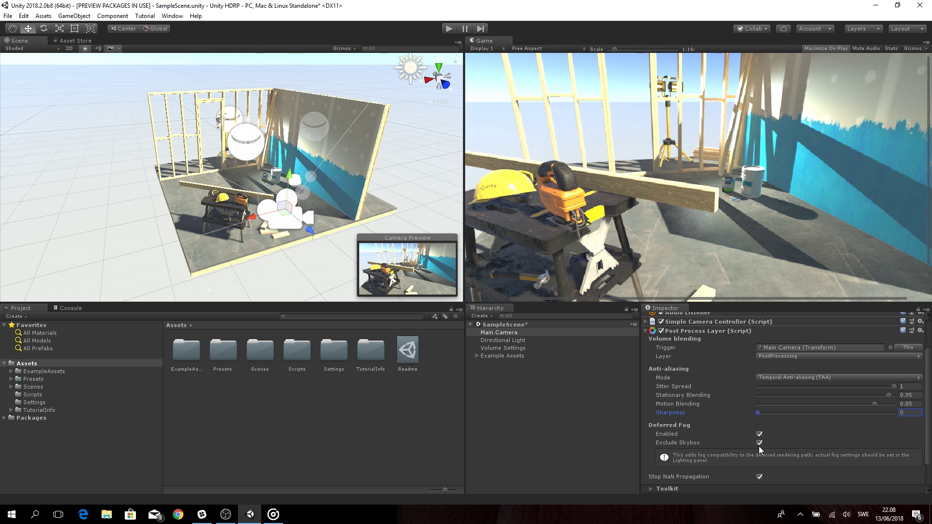
- Add a Post-process Volume component to the Main Camera
{"action": "scroll", "coordinate": [758, 447], "scroll_direction": "down", "scroll_amount": 3}
{"action": "left_click", "coordinate": [767, 482]}
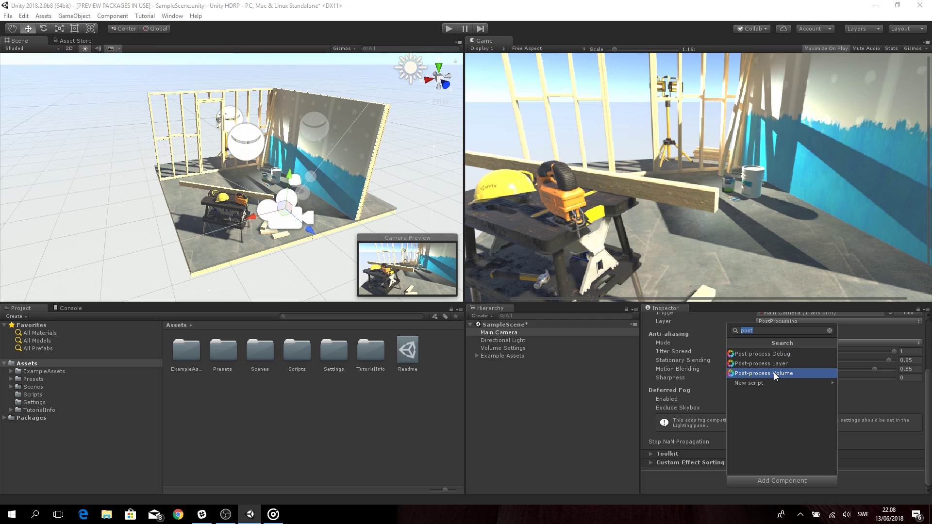
{"action": "left_click", "coordinate": [811, 373]}
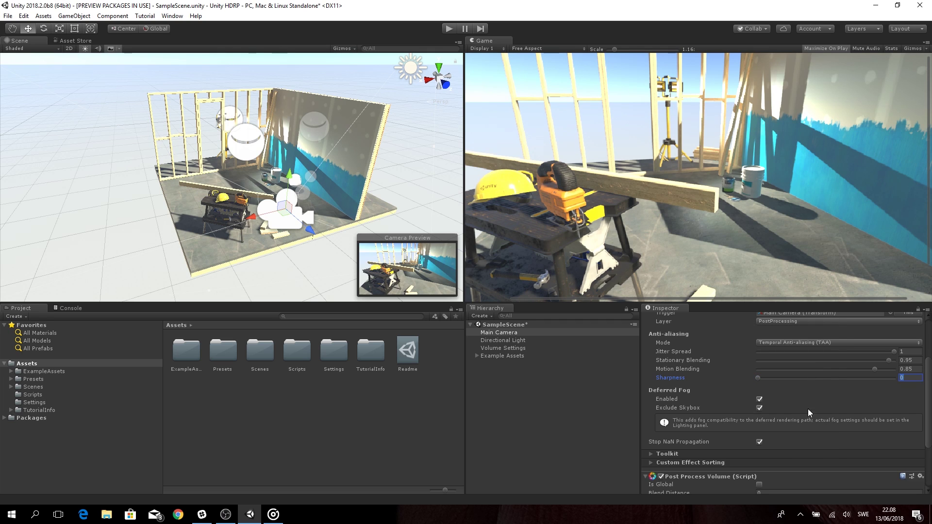
{"action": "scroll", "coordinate": [807, 409], "scroll_direction": "down", "scroll_amount": 2}
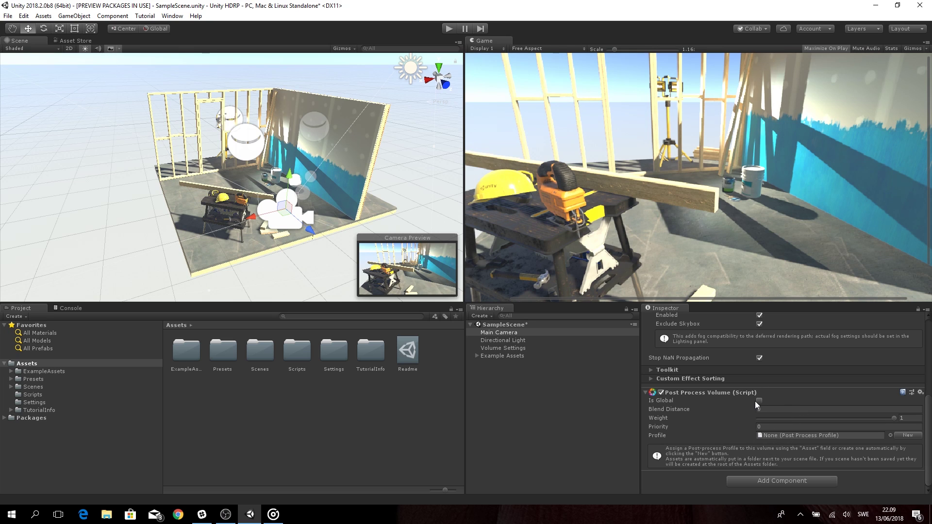
- Assign the Main Camera object itself to the PostProcessing layer
{"action": "scroll", "coordinate": [800, 401], "scroll_direction": "up", "scroll_amount": 4}
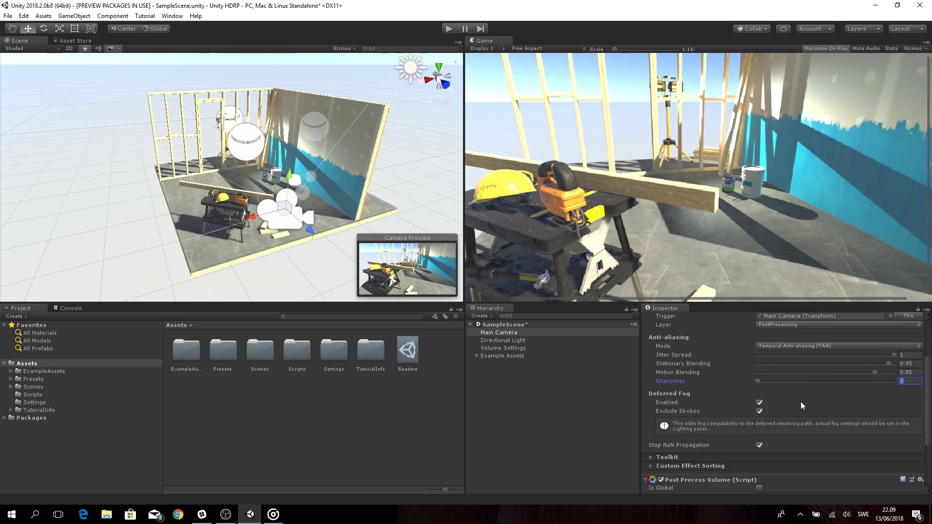
{"action": "scroll", "coordinate": [800, 401], "scroll_direction": "down", "scroll_amount": 2}
{"action": "scroll", "coordinate": [801, 403], "scroll_direction": "down", "scroll_amount": 3}
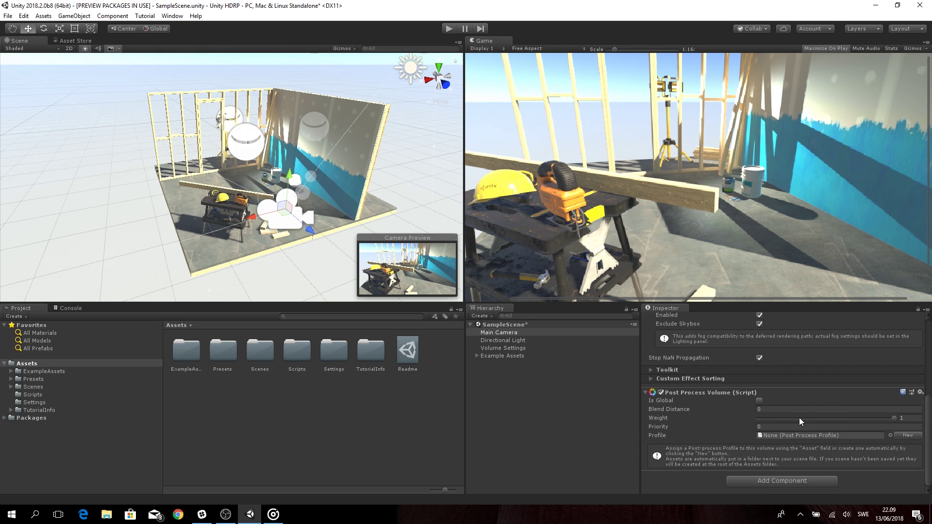
{"action": "scroll", "coordinate": [800, 418], "scroll_direction": "up", "scroll_amount": 8}
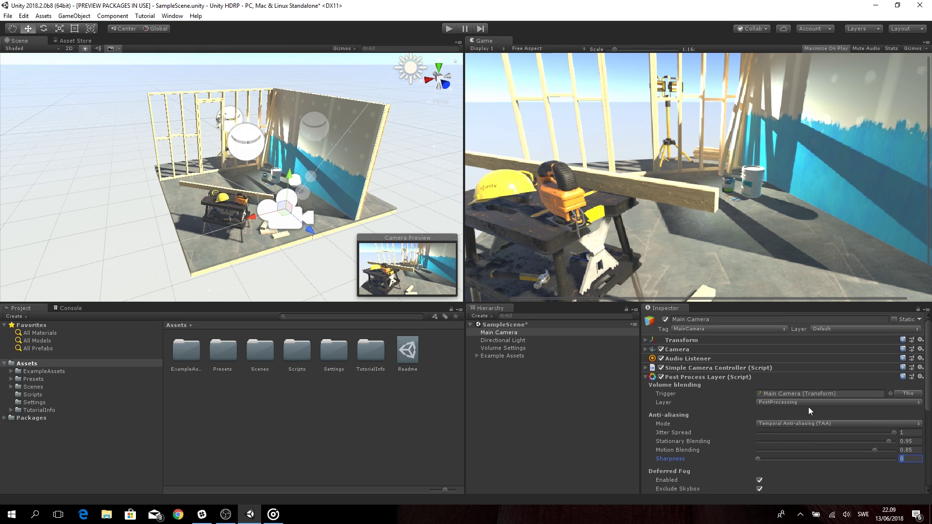
{"action": "left_click", "coordinate": [836, 331]}
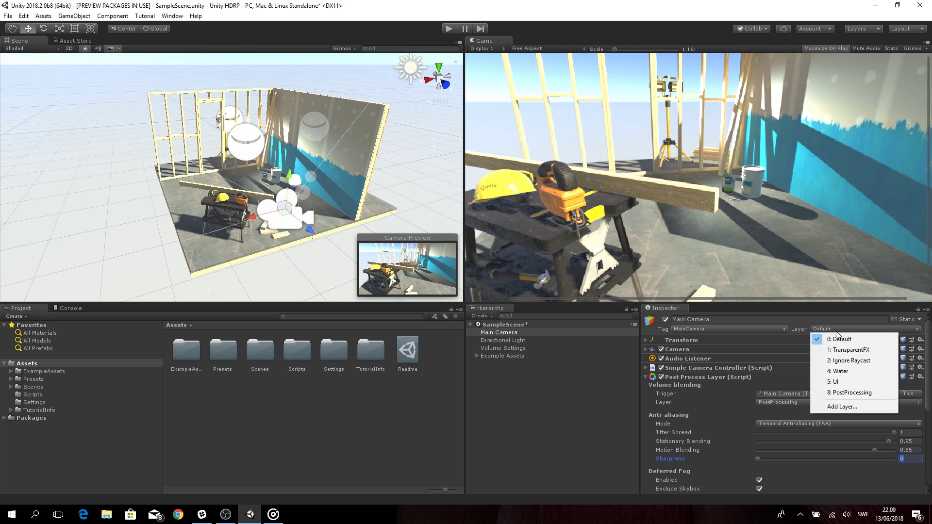
{"action": "left_click", "coordinate": [835, 394]}
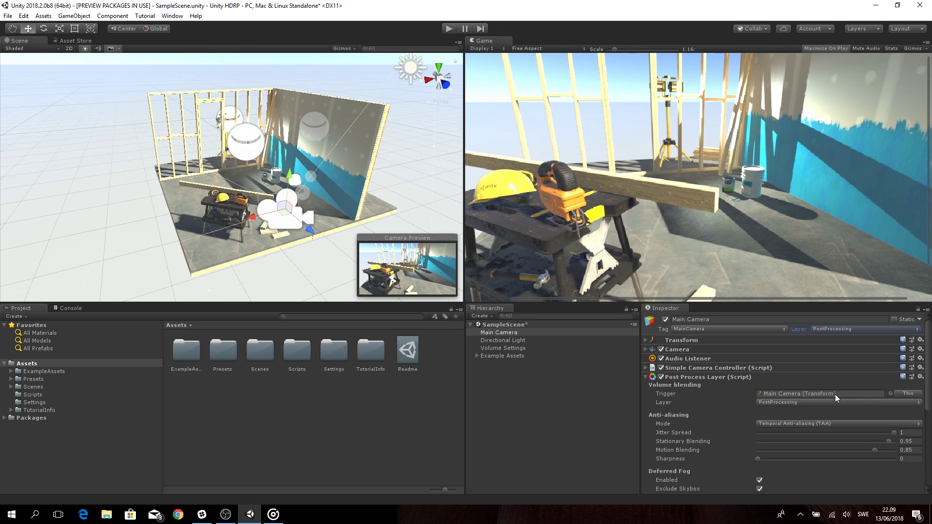
- Create a new profile for the Main Camera's Post-process Volume
{"action": "scroll", "coordinate": [854, 375], "scroll_direction": "down", "scroll_amount": 5}
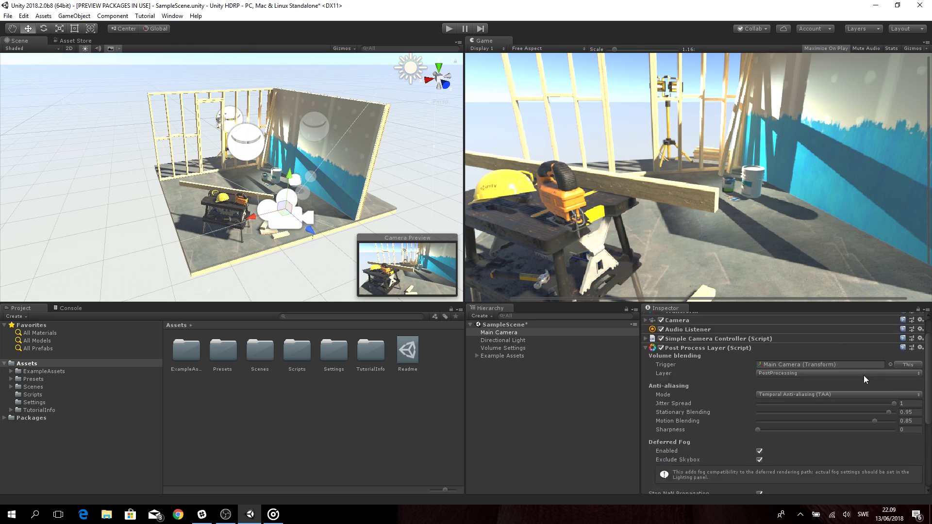
{"action": "scroll", "coordinate": [847, 390], "scroll_direction": "up", "scroll_amount": 4}
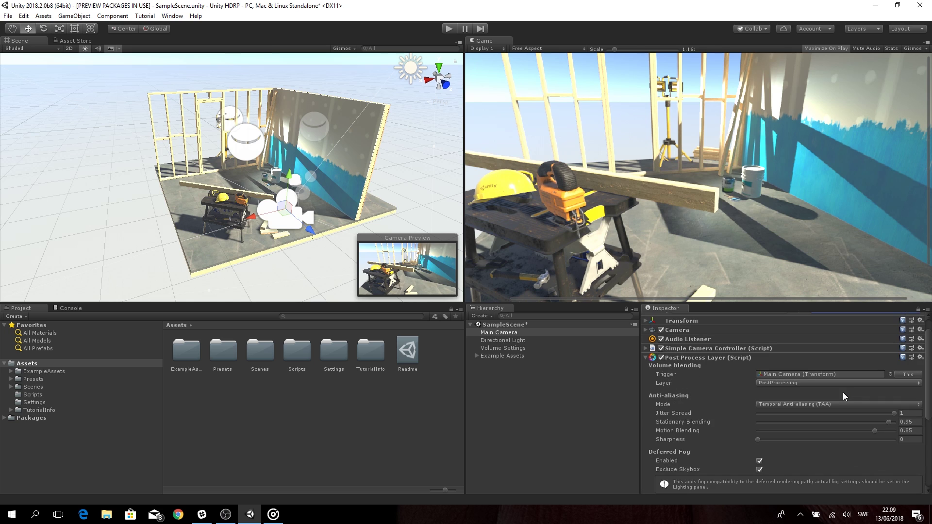
{"action": "scroll", "coordinate": [820, 386], "scroll_direction": "up", "scroll_amount": 1}
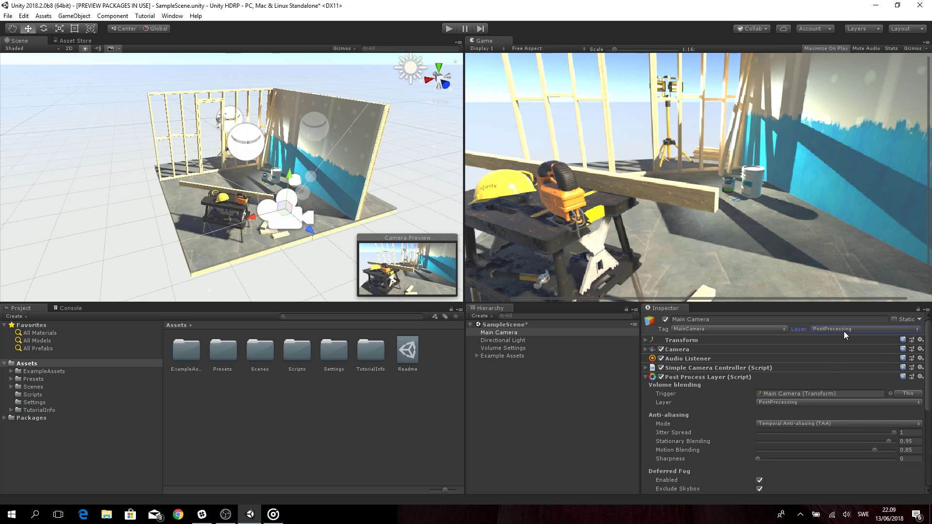
{"action": "scroll", "coordinate": [844, 400], "scroll_direction": "down", "scroll_amount": 8}
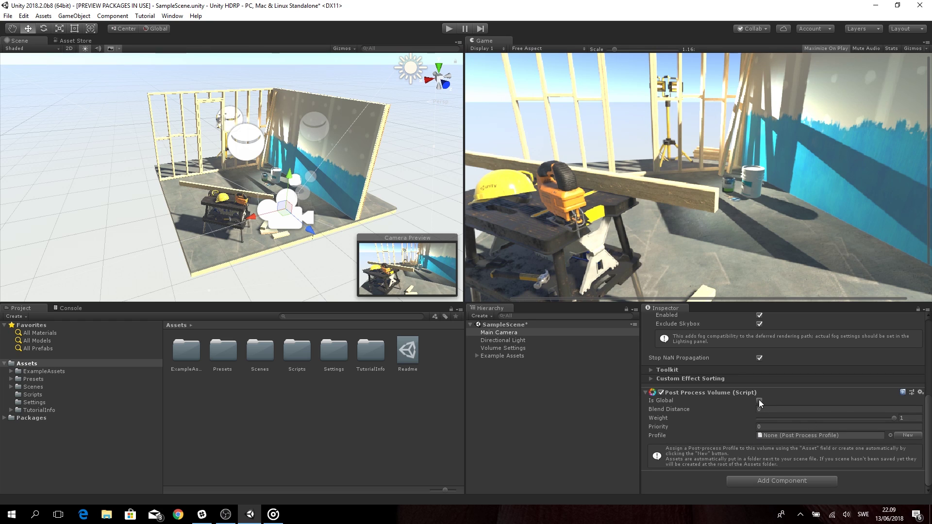
{"action": "left_click", "coordinate": [888, 436]}
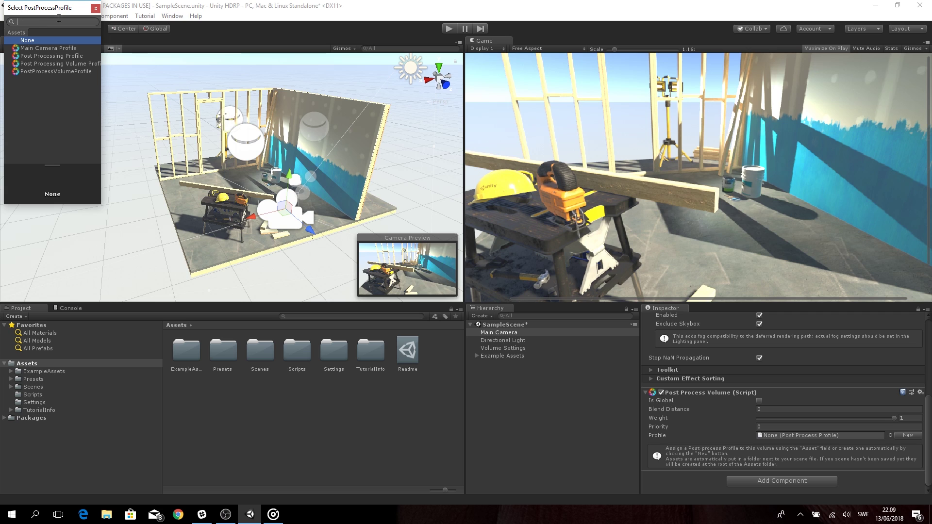
{"action": "left_click", "coordinate": [95, 8]}
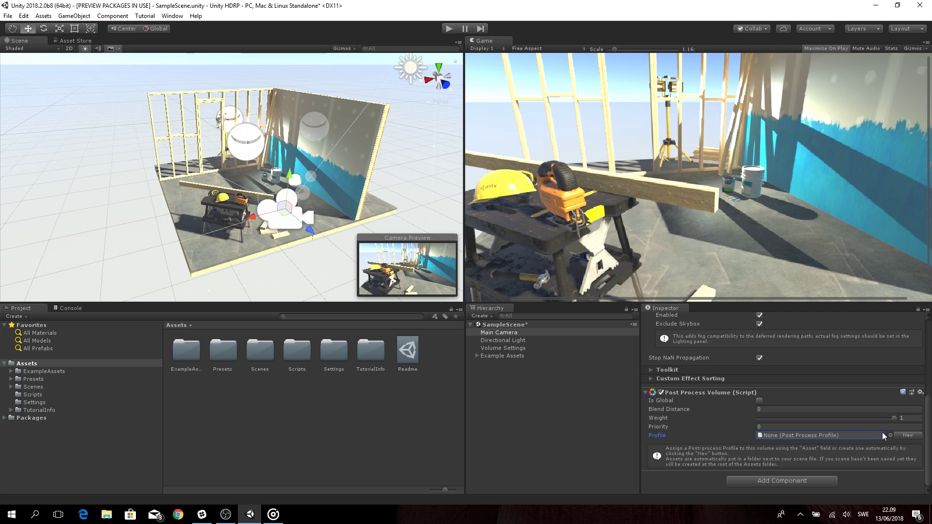
{"action": "left_click", "coordinate": [903, 435]}
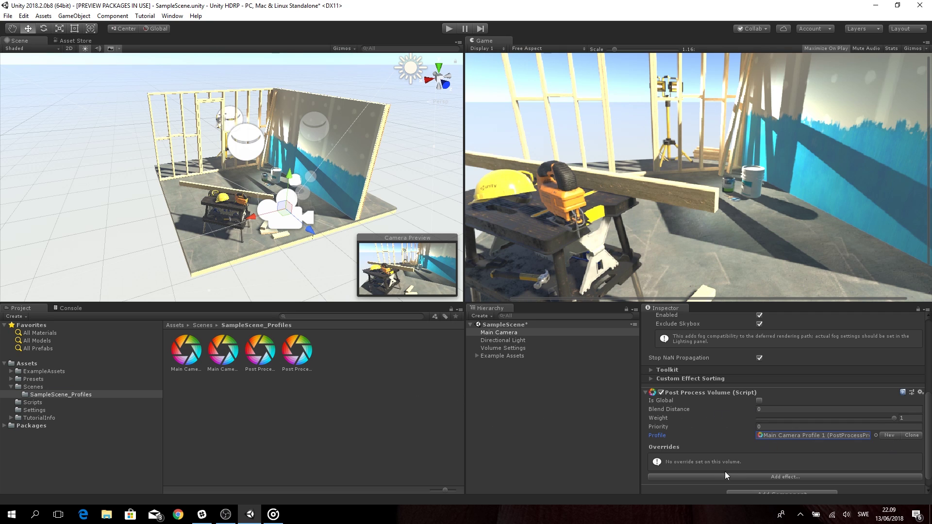
- Look through the effects that can be added to the Main Camera's Post-process Volume, and make the volume global
{"action": "scroll", "coordinate": [726, 475], "scroll_direction": "down", "scroll_amount": 1}
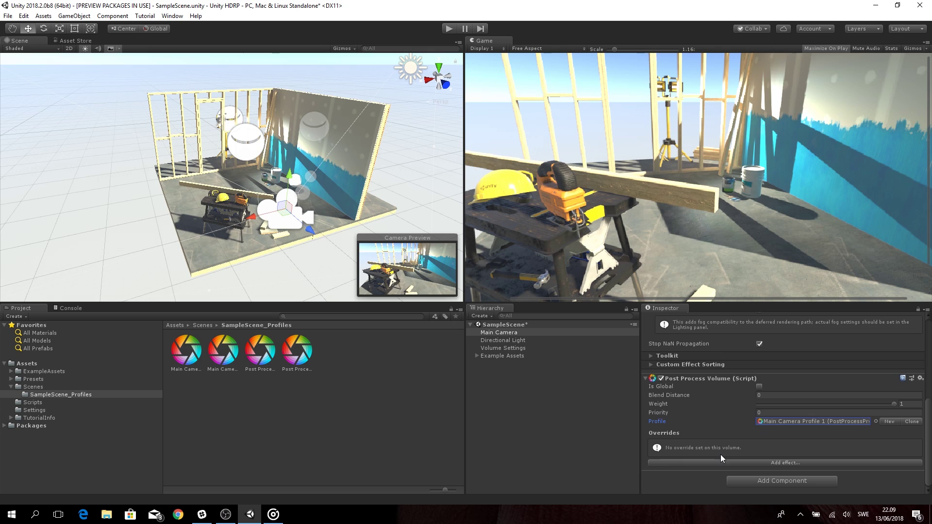
{"action": "left_click", "coordinate": [750, 463]}
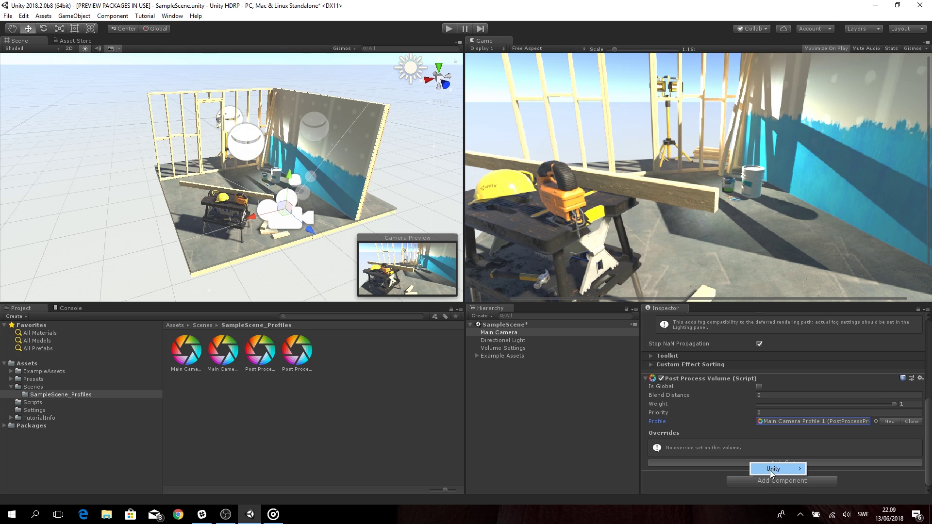
{"action": "mouse_move", "coordinate": [770, 470]}
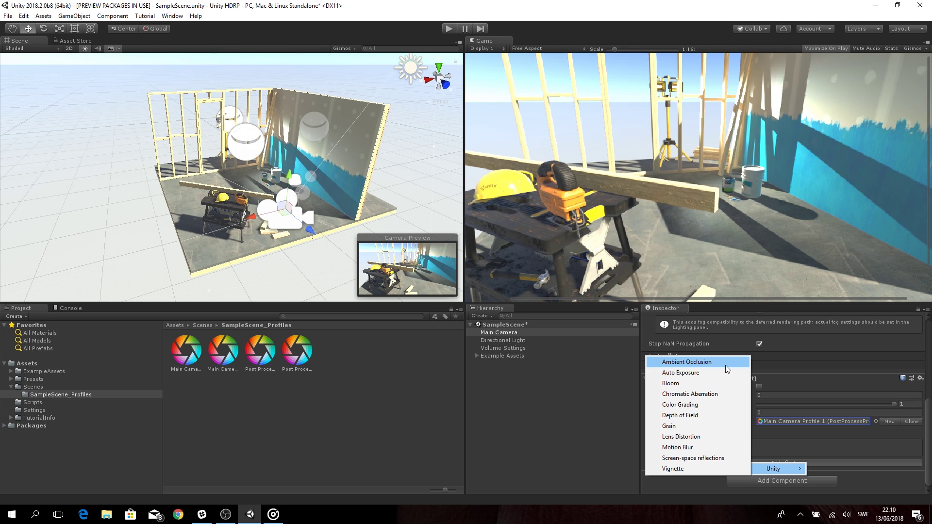
{"action": "left_click", "coordinate": [799, 436]}
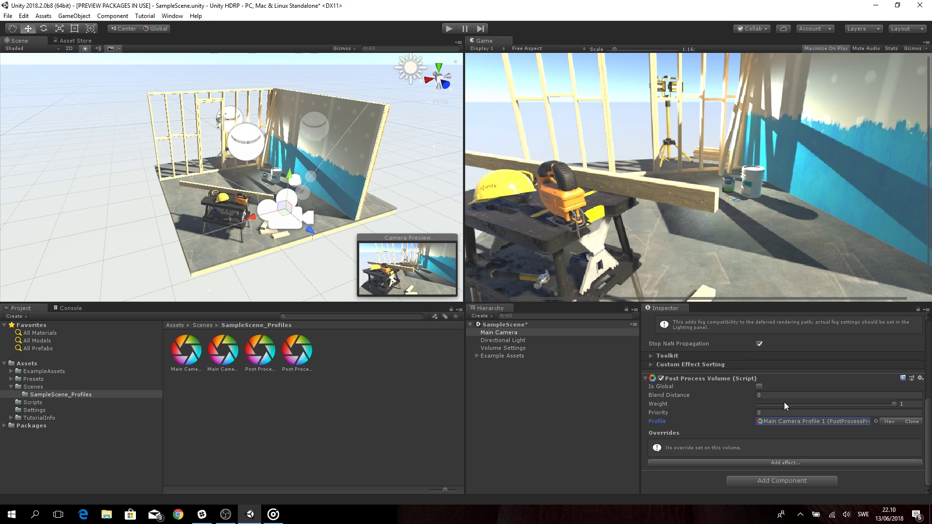
{"action": "left_click", "coordinate": [759, 387]}
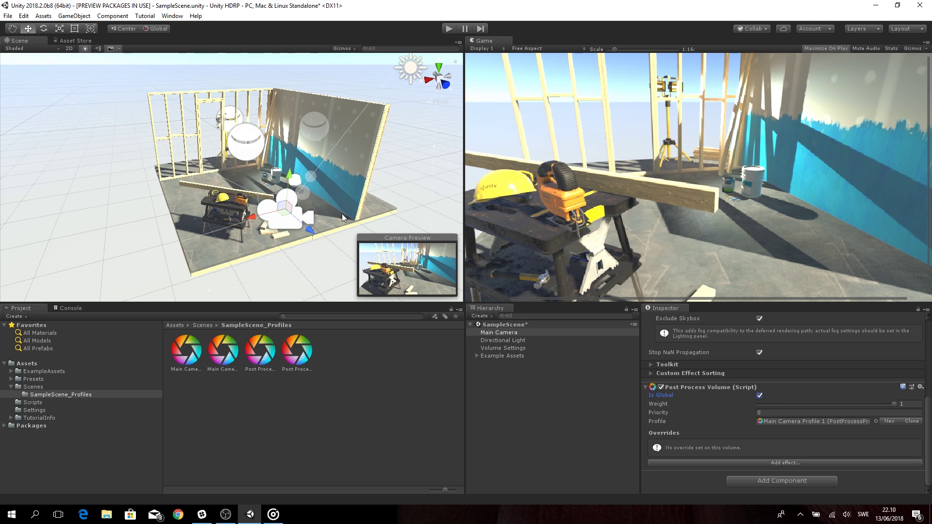
- Add a 3D cube to the scene
{"action": "left_click", "coordinate": [74, 16]}
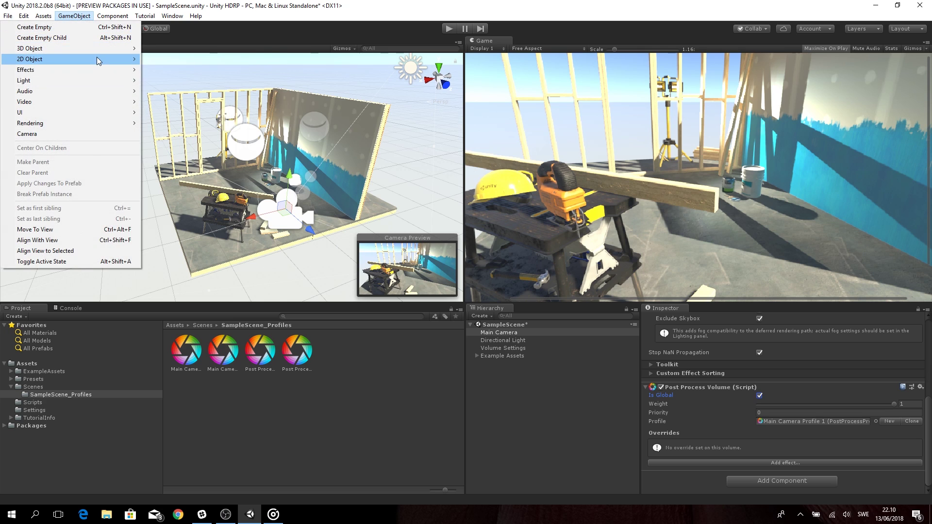
{"action": "mouse_move", "coordinate": [107, 49]}
{"action": "left_click", "coordinate": [184, 50]}
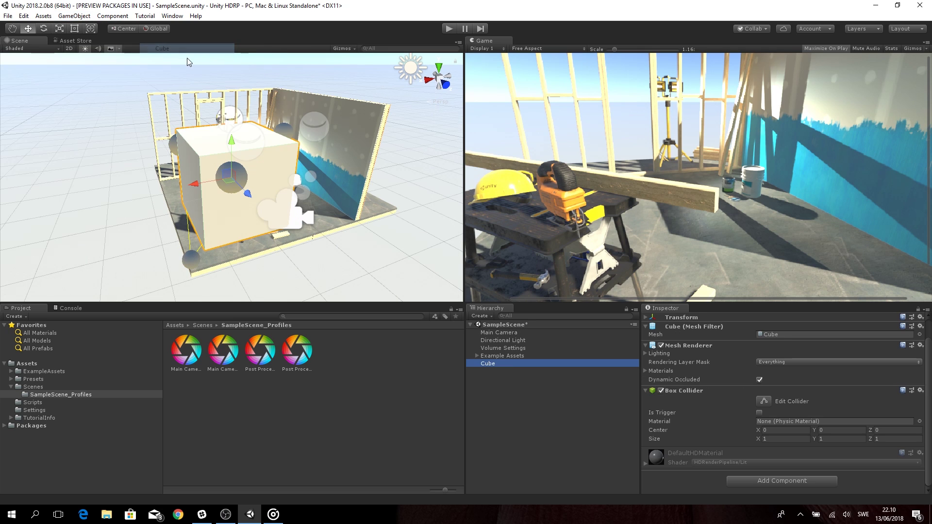
{"action": "left_click", "coordinate": [771, 480]}
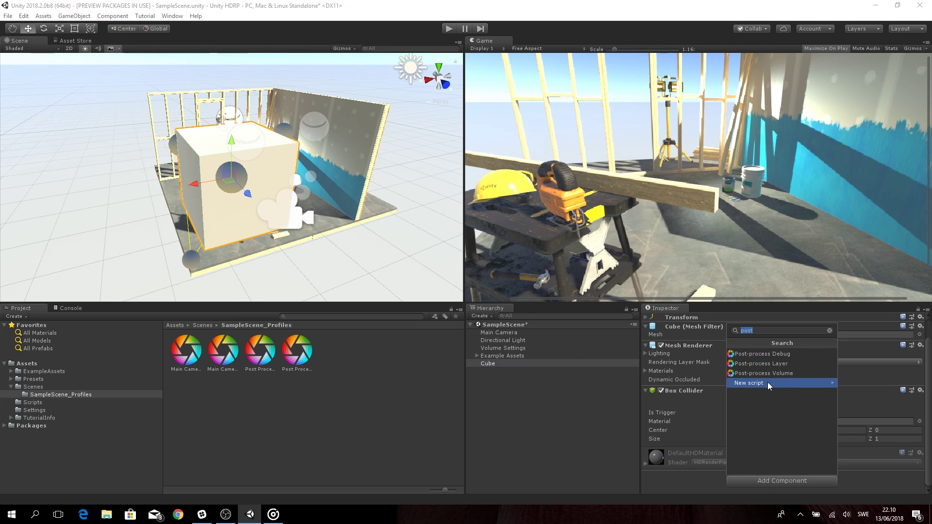
{"action": "left_click", "coordinate": [786, 365]}
{"action": "scroll", "coordinate": [800, 401], "scroll_direction": "down", "scroll_amount": 3}
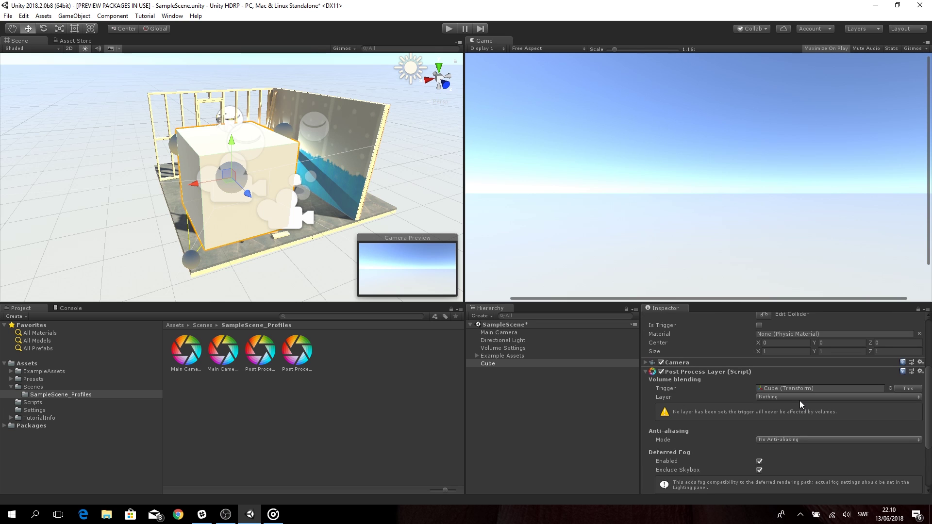
{"action": "key", "text": "ctrl+z"}
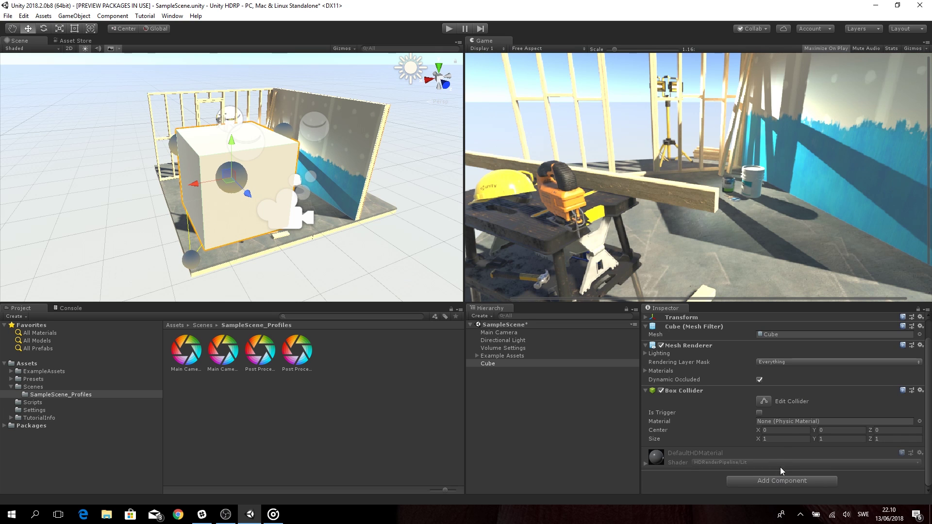
- Add a Post-process Volume component to the cube
{"action": "left_click", "coordinate": [779, 480]}
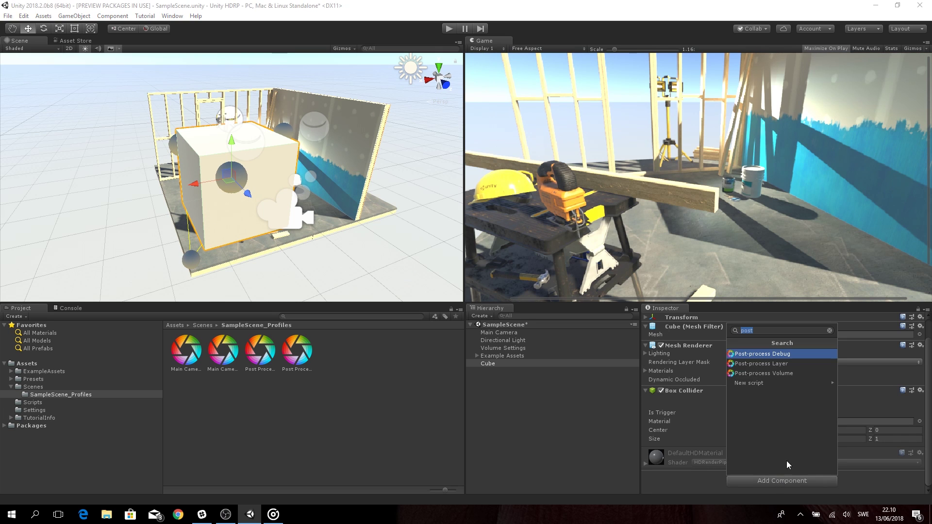
{"action": "left_click", "coordinate": [800, 373]}
{"action": "scroll", "coordinate": [797, 402], "scroll_direction": "down", "scroll_amount": 3}
- Set the blend distance of the cube's Post-process Volume to 0.15
{"action": "left_click_drag", "start_coordinate": [343, 246], "coordinate": [399, 220], "text": "alt"}
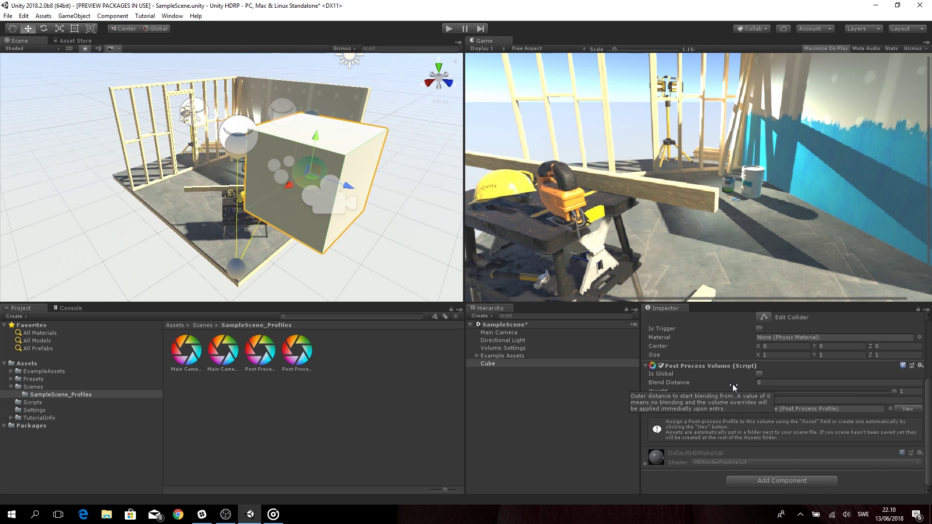
{"action": "left_click", "coordinate": [794, 382]}
{"action": "type", "text": "3.87"}
{"action": "left_click_drag", "start_coordinate": [793, 383], "coordinate": [735, 373]}
{"action": "left_click_drag", "start_coordinate": [335, 238], "coordinate": [626, 176], "text": "alt"}
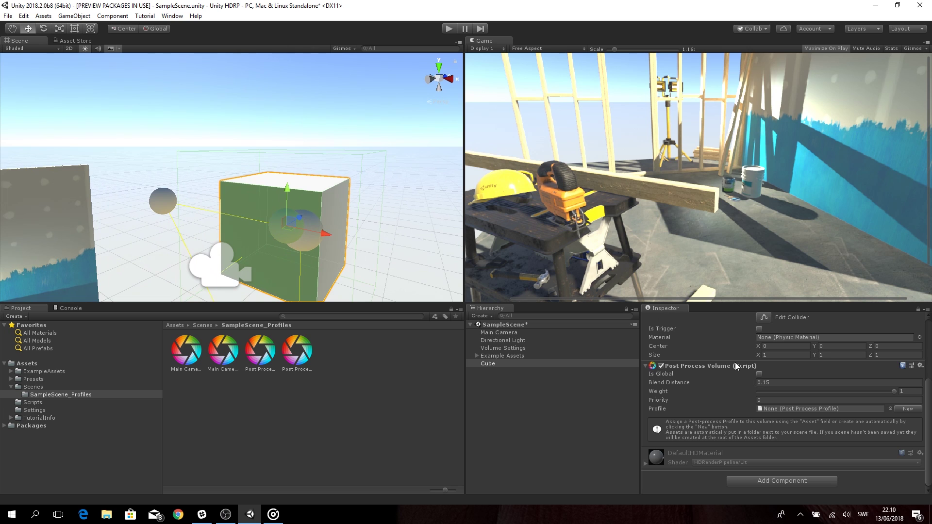
- Widen the cube's Box Collider to an X size of 1.76
{"action": "scroll", "coordinate": [735, 362], "scroll_direction": "up", "scroll_amount": 5}
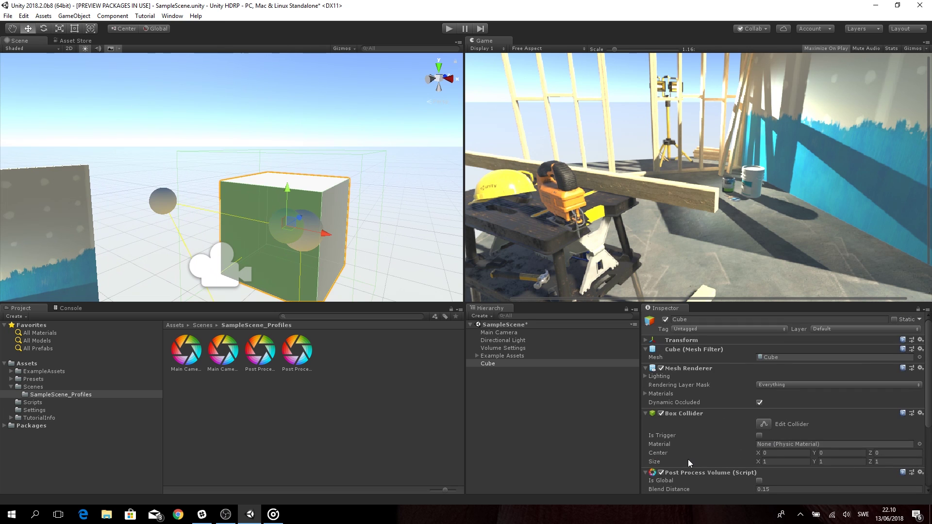
{"action": "left_click_drag", "start_coordinate": [758, 462], "coordinate": [771, 459]}
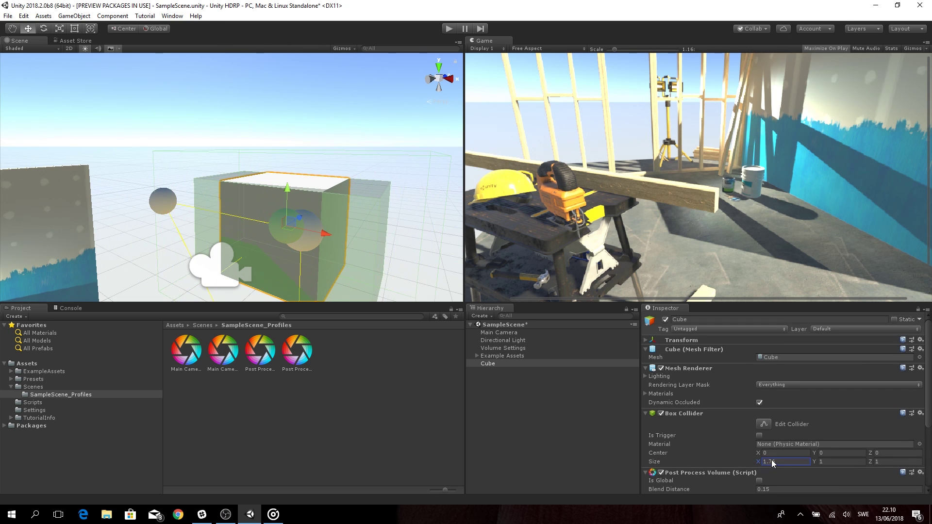
{"action": "right_click_drag", "start_coordinate": [318, 222], "coordinate": [373, 286]}
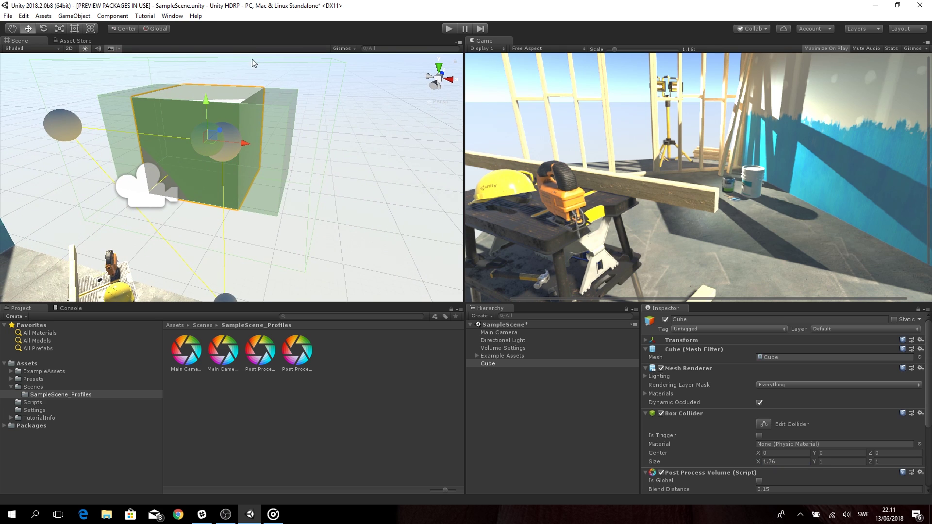
{"action": "left_click", "coordinate": [110, 50]}
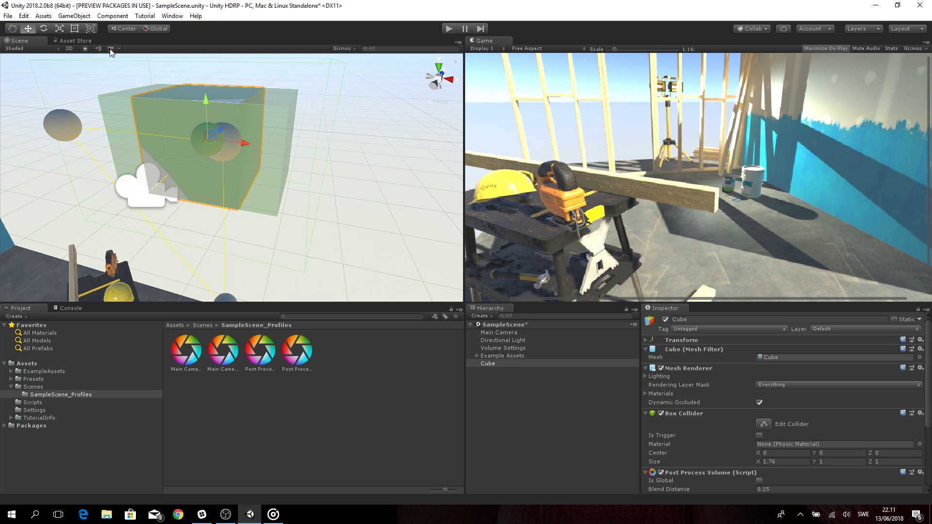
{"action": "left_click", "coordinate": [70, 49]}
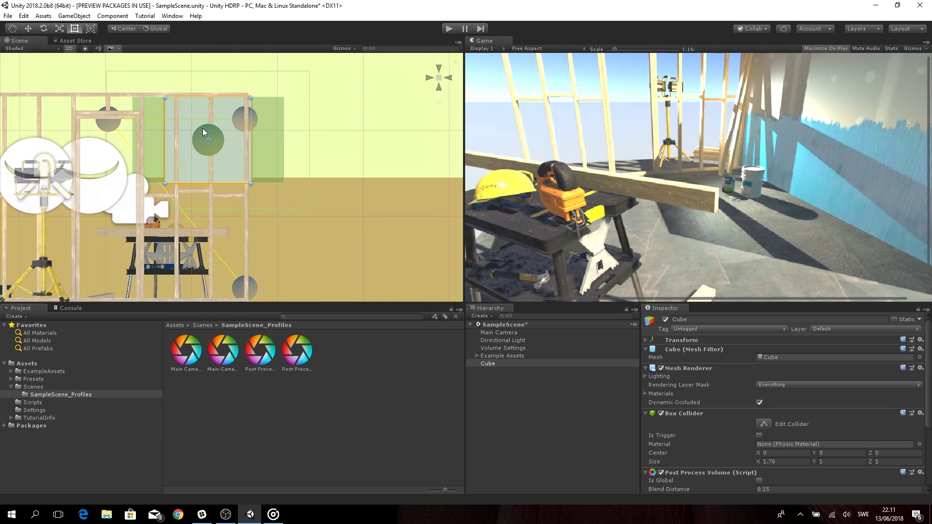
{"action": "left_click", "coordinate": [82, 50]}
{"action": "left_click", "coordinate": [72, 50]}
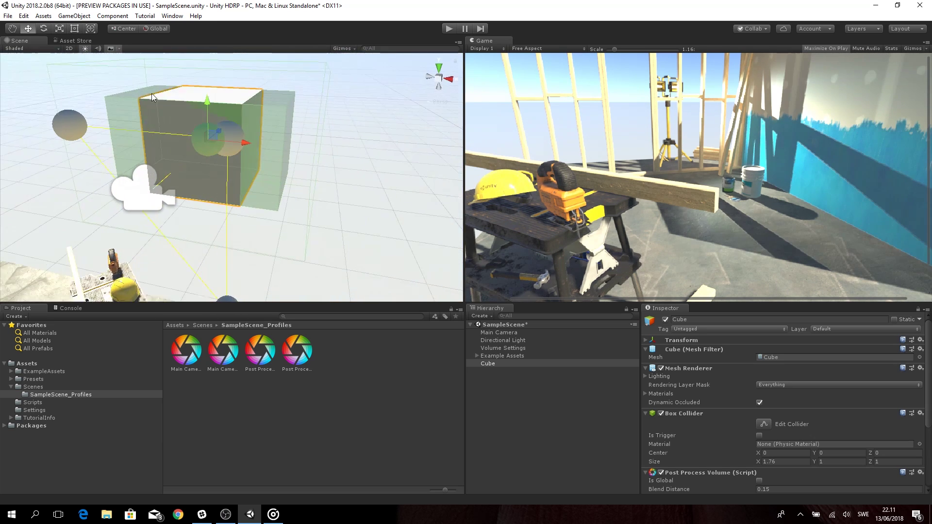
{"action": "right_click_drag", "start_coordinate": [247, 145], "coordinate": [181, 90]}
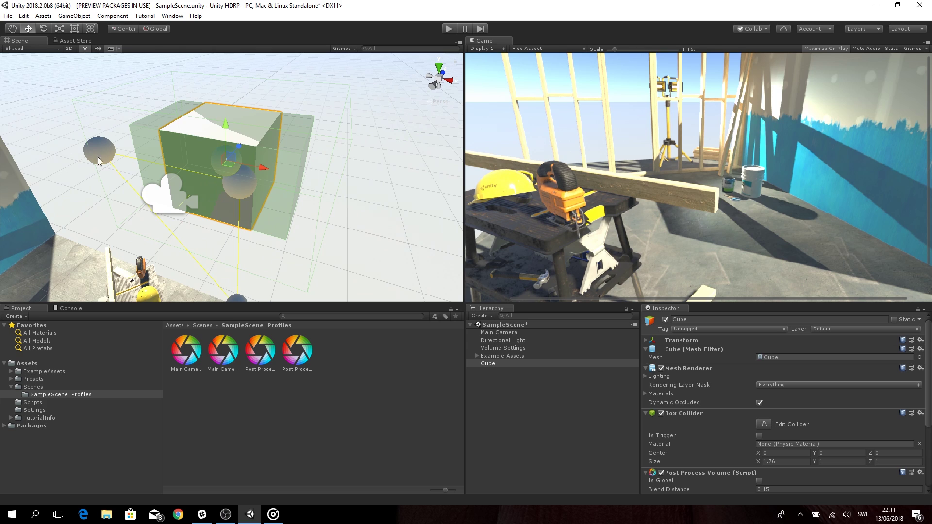
- Remove the Post-process Volume component from the cube and delete the cube from the scene
{"action": "scroll", "coordinate": [760, 456], "scroll_direction": "down", "scroll_amount": 3}
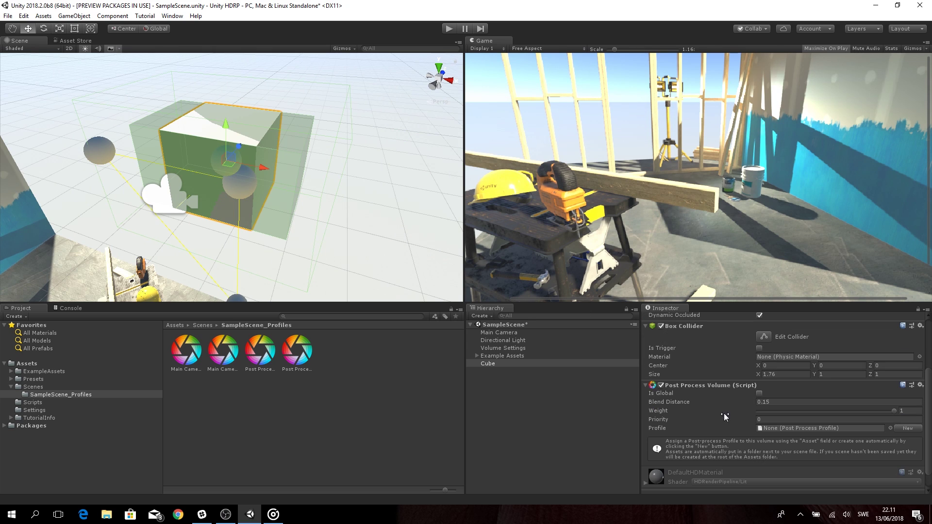
{"action": "right_click", "coordinate": [708, 385]}
{"action": "left_click", "coordinate": [743, 401]}
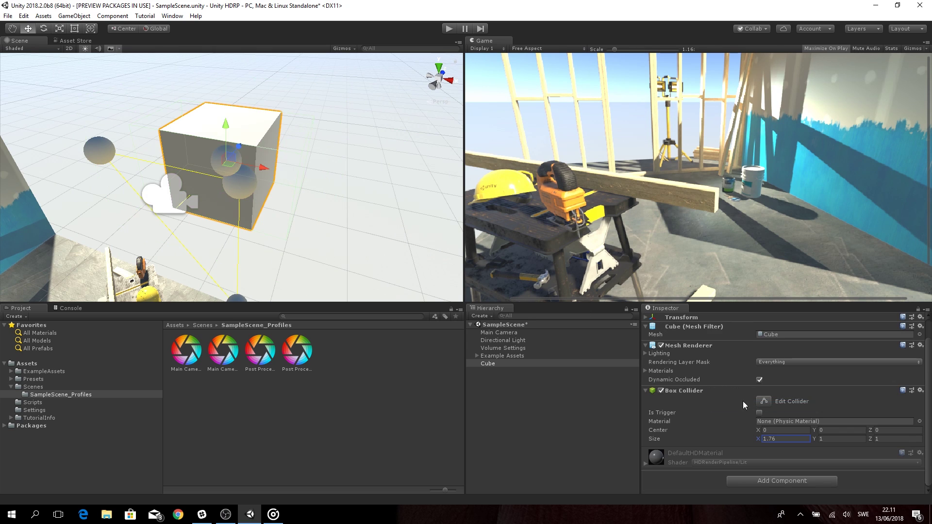
{"action": "left_click", "coordinate": [528, 365]}
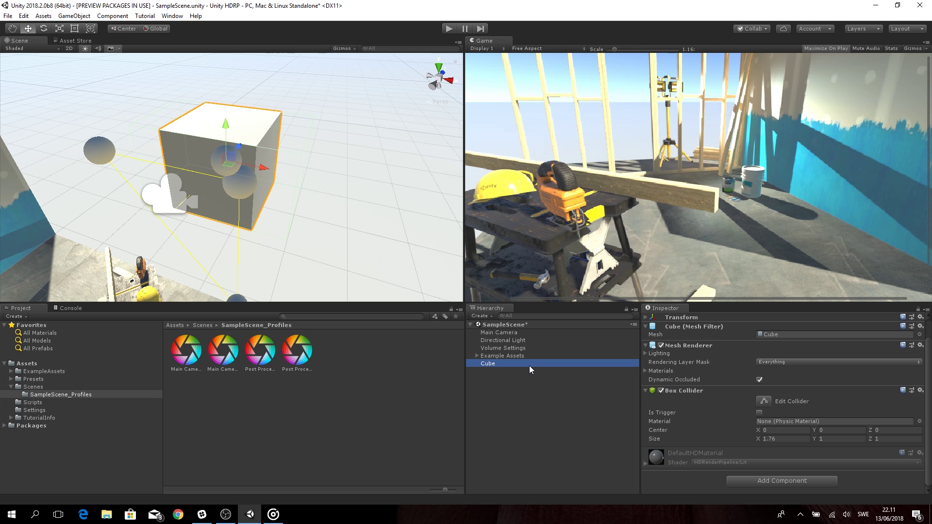
{"action": "key", "text": "Delete"}
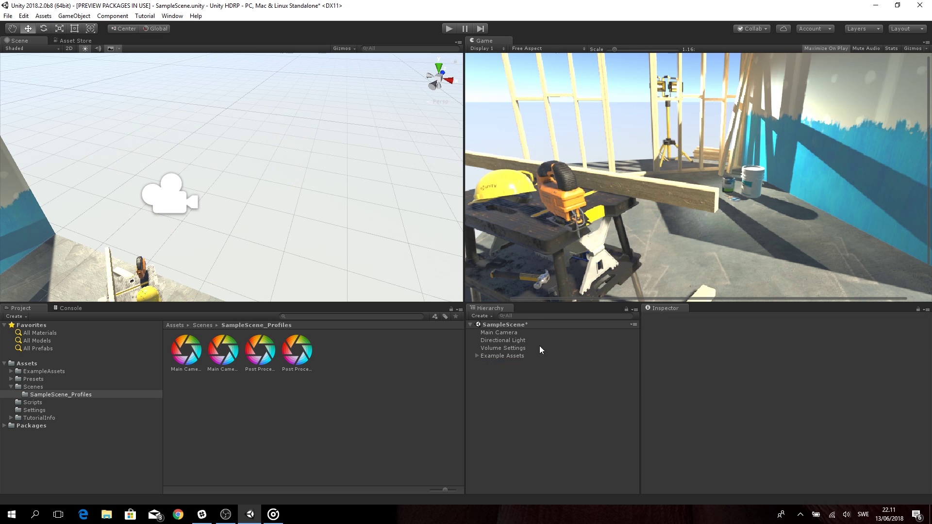
- Turn off Is Global on the Main Camera's Post-process Volume
{"action": "left_click", "coordinate": [526, 335]}
{"action": "scroll", "coordinate": [724, 406], "scroll_direction": "down", "scroll_amount": 6}
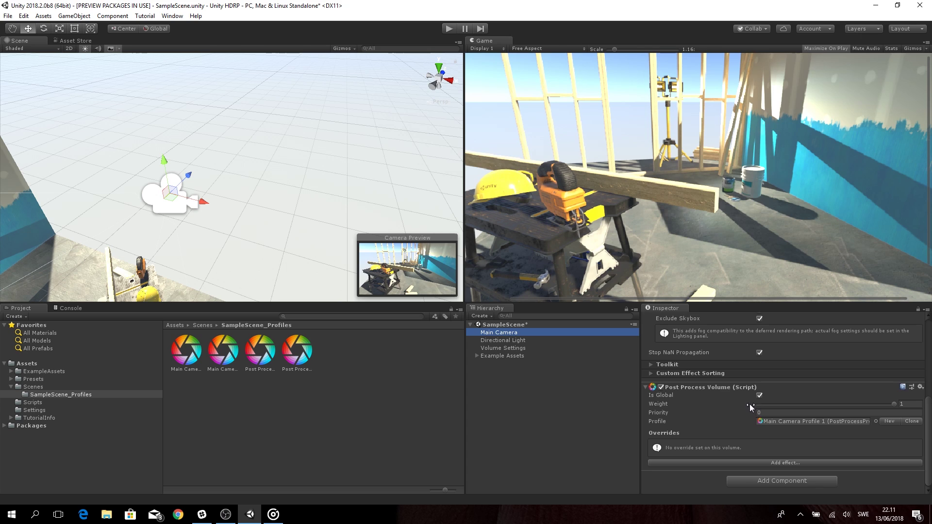
{"action": "left_click", "coordinate": [757, 395]}
{"action": "left_click", "coordinate": [758, 396]}
{"action": "left_click", "coordinate": [738, 404]}
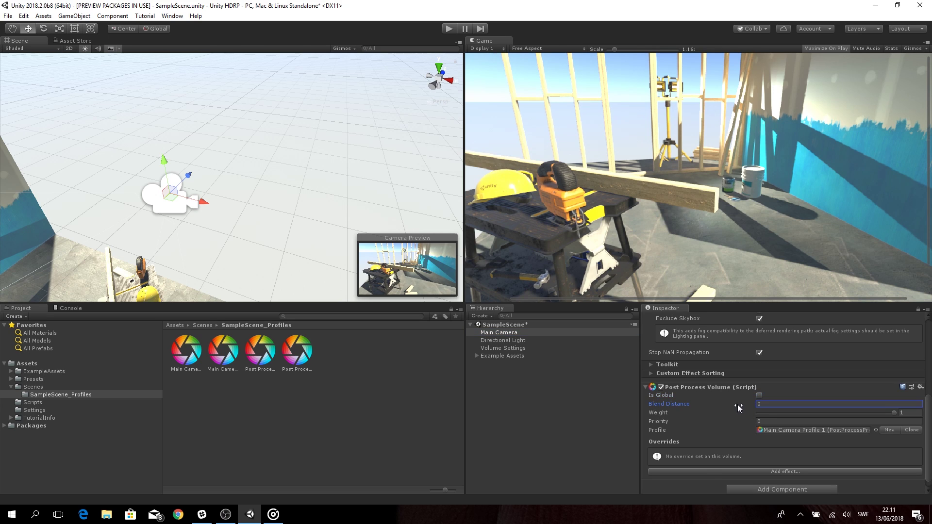
- Add a Box Collider component to the Main Camera
{"action": "left_click", "coordinate": [773, 487]}
{"action": "type", "text": "box"}
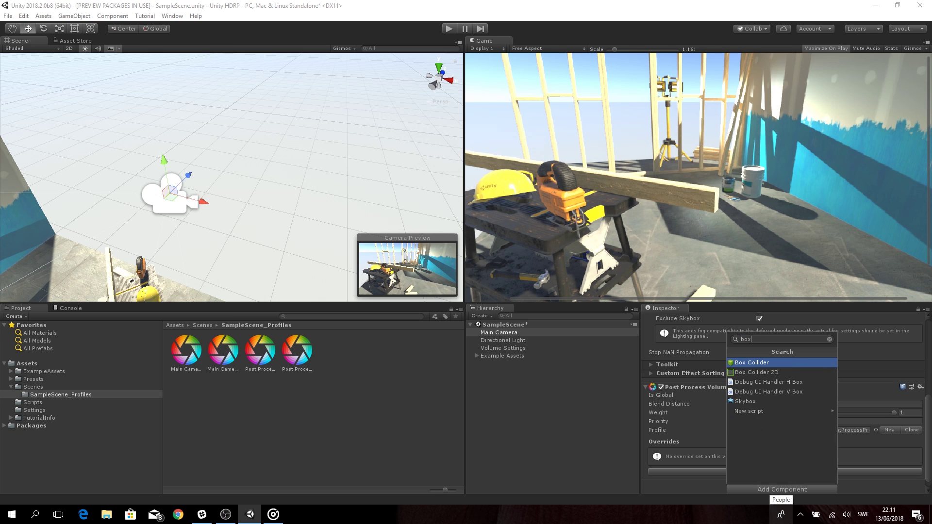
{"action": "key", "text": "Return"}
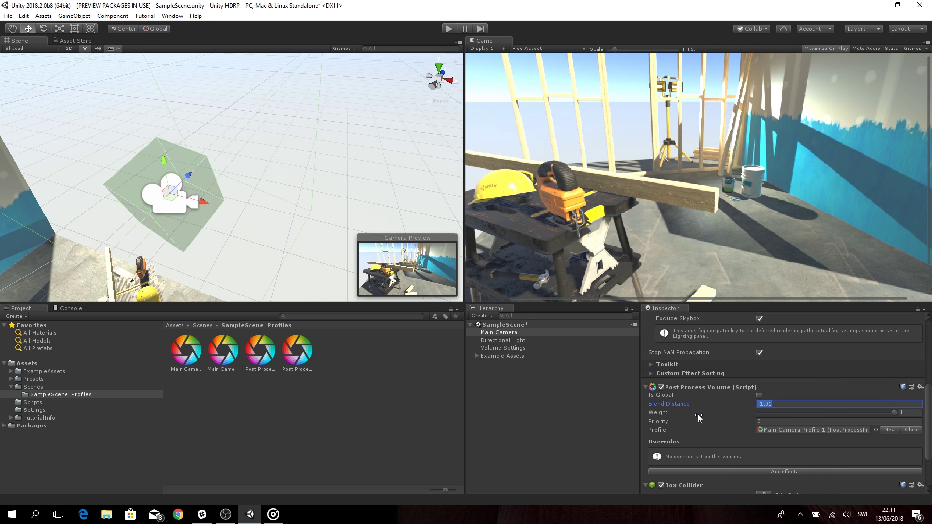
- Try a Blend Distance of about 0.47 on the Main Camera's Post-process Volume and check the volume bounds in the scene
{"action": "left_click_drag", "start_coordinate": [695, 406], "coordinate": [730, 427]}
{"action": "key", "text": "s"}
{"action": "right_click_drag", "start_coordinate": [332, 222], "coordinate": [262, 185]}
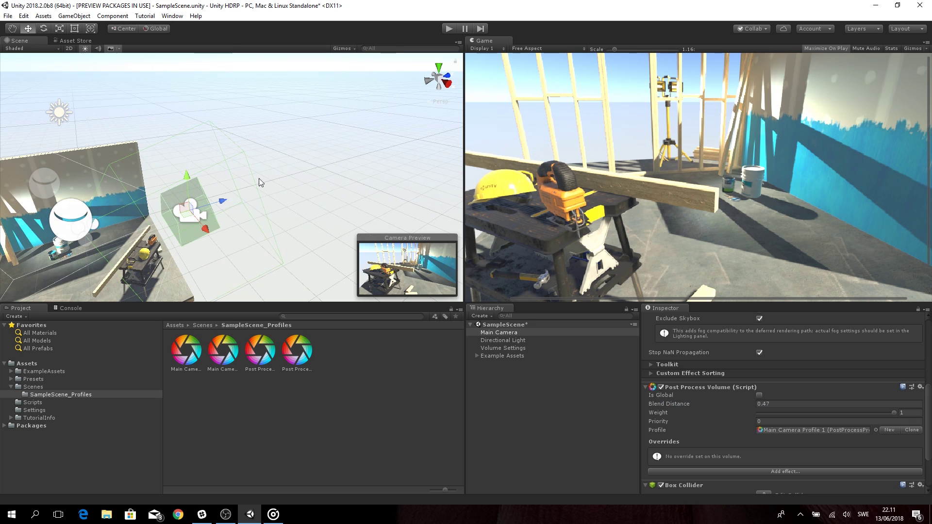
- Undo the blend distance change and the added Box Collider, and turn Is Global back on for the Post-process Volume
{"action": "key", "text": "ctrl+z"}
{"action": "key", "text": "ctrl+z"}
{"action": "key", "text": "ctrl+z"}
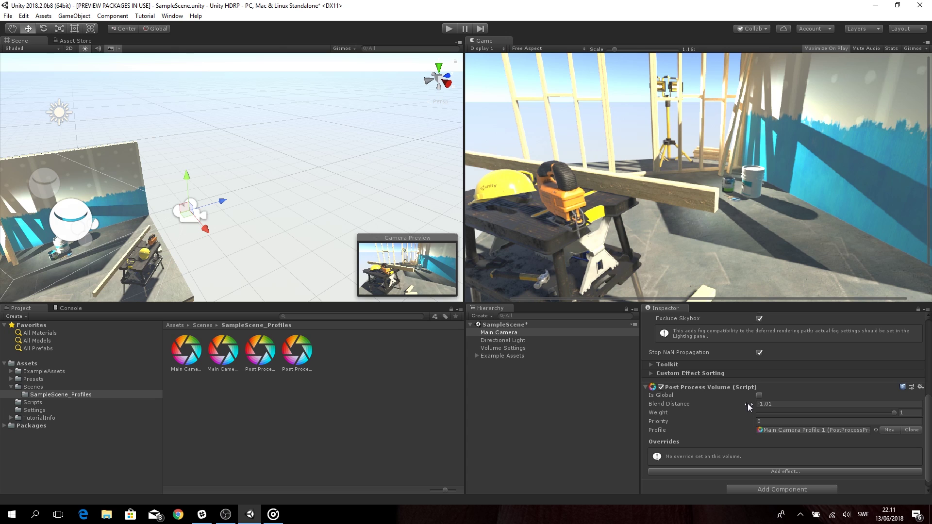
{"action": "left_click", "coordinate": [759, 396]}
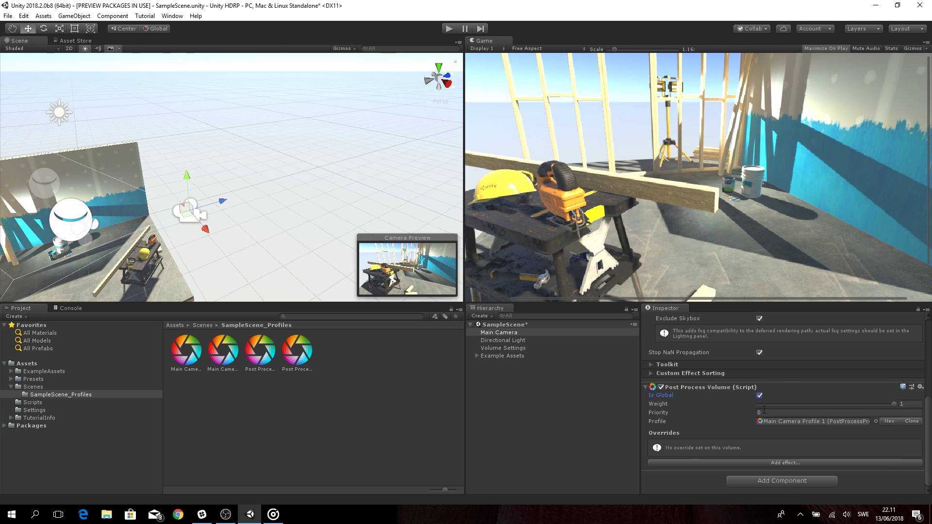
{"action": "left_click", "coordinate": [759, 412]}
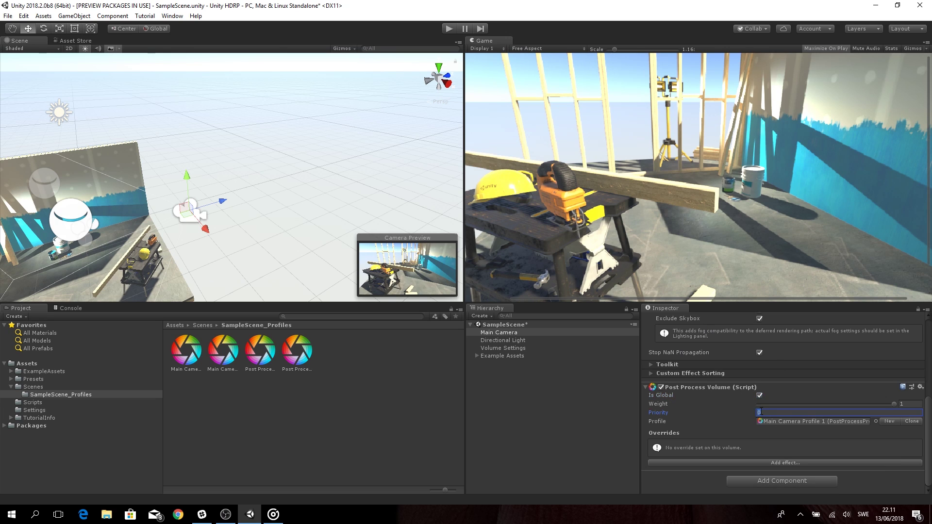
{"action": "key", "text": "Return"}
- Add an Ambient Occlusion effect to the Post-process Volume and enable all its parameters, from Mode to Ambient Only
{"action": "left_click", "coordinate": [803, 464]}
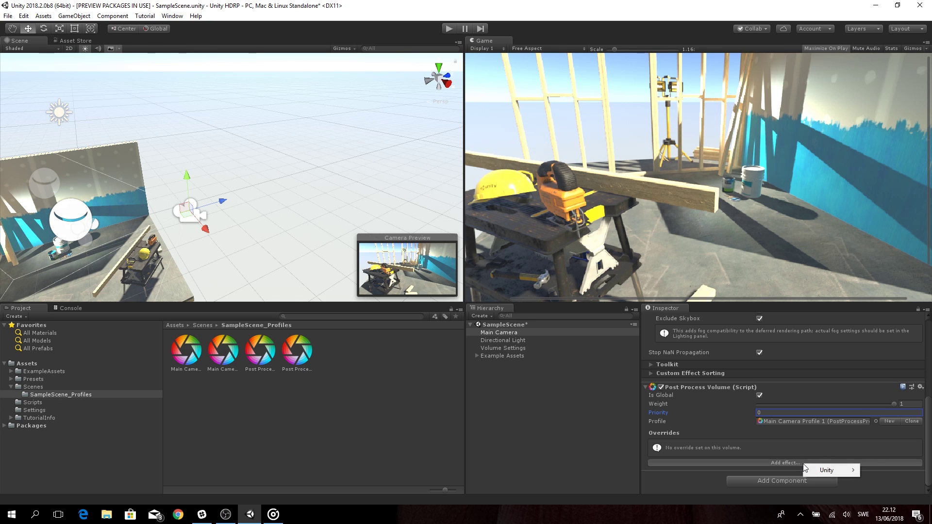
{"action": "mouse_move", "coordinate": [810, 473]}
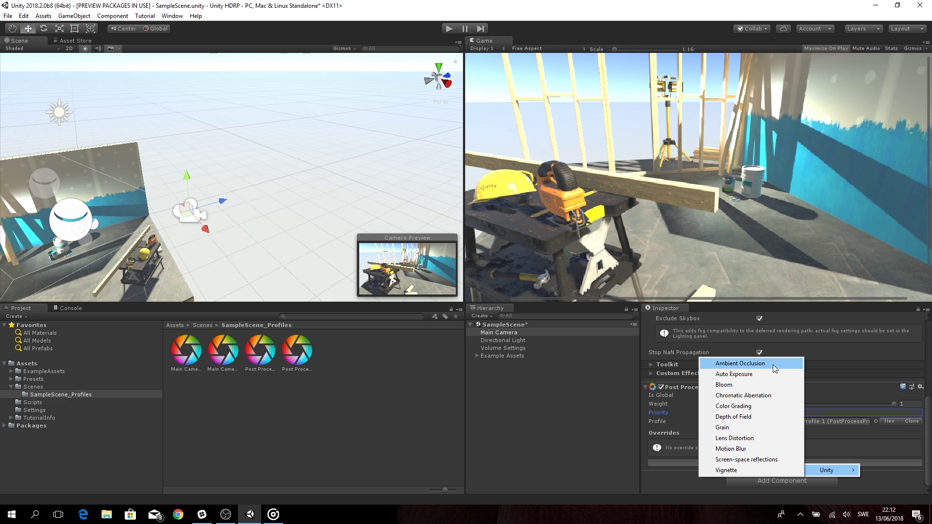
{"action": "left_click", "coordinate": [773, 365]}
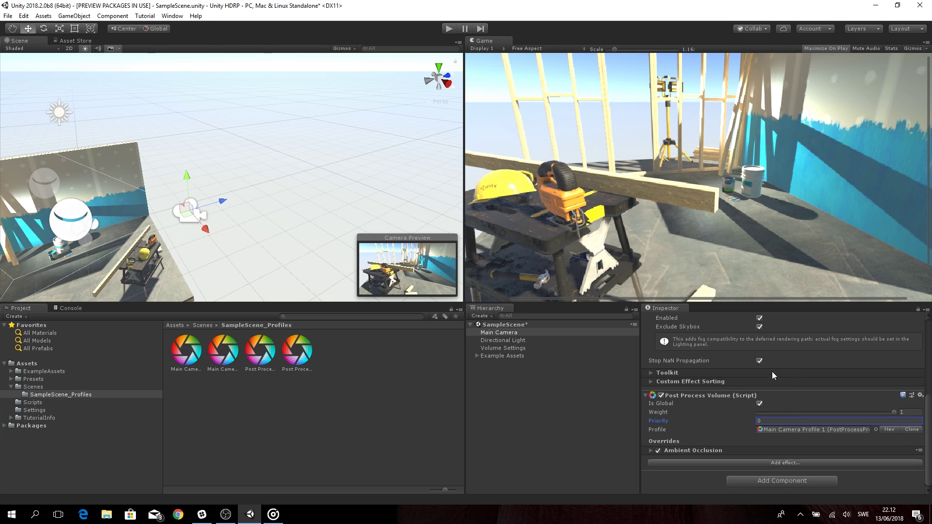
{"action": "left_click", "coordinate": [741, 451]}
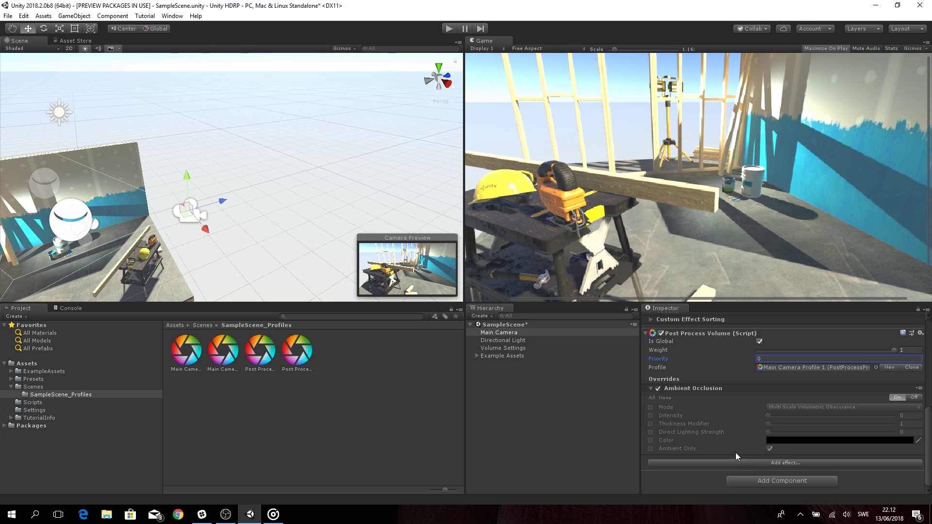
{"action": "left_click", "coordinate": [651, 408]}
{"action": "left_click", "coordinate": [651, 424]}
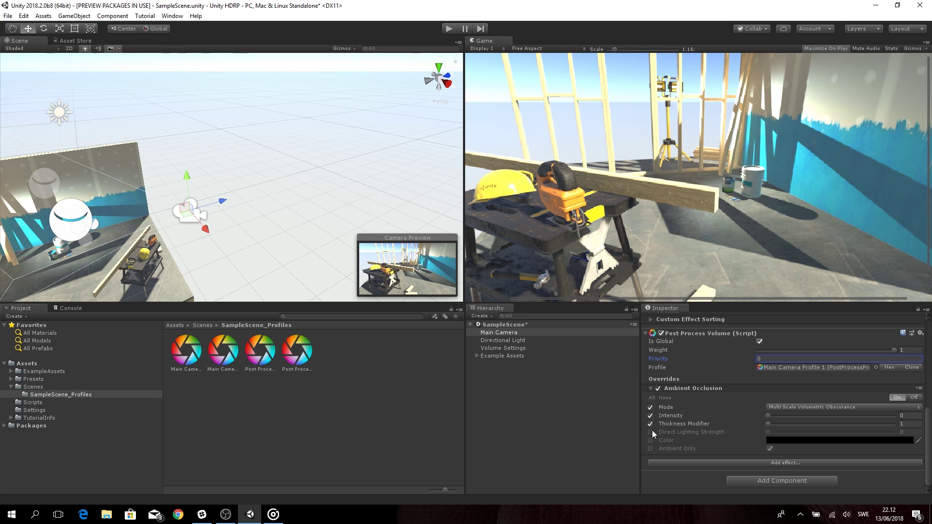
{"action": "left_click", "coordinate": [651, 432]}
{"action": "left_click", "coordinate": [650, 440]}
{"action": "left_click", "coordinate": [651, 448]}
- Set the Ambient Occlusion Intensity to 3 and Direct Lighting Strength to about 0.793, leaving Ambient Only on
{"action": "left_click_drag", "start_coordinate": [785, 413], "coordinate": [864, 412]}
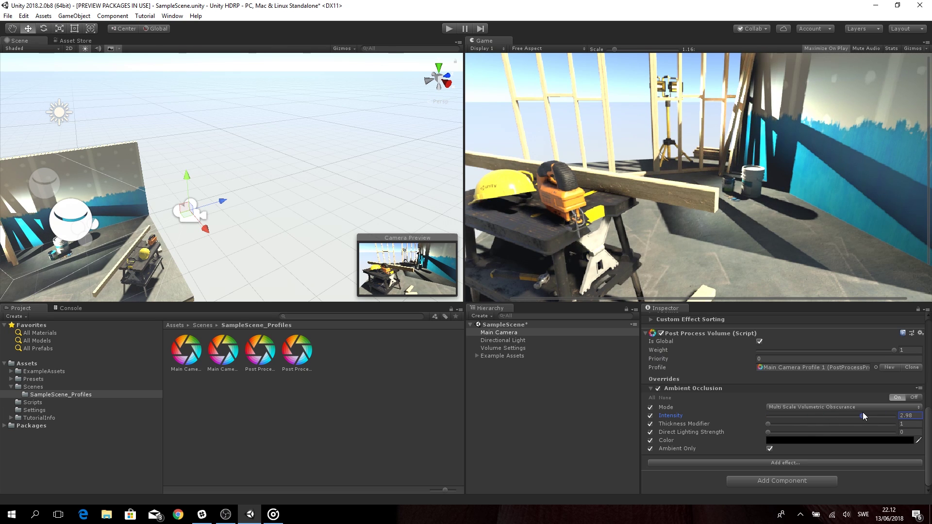
{"action": "mouse_move", "coordinate": [773, 424]}
{"action": "left_mouse_down"}
{"action": "mouse_move", "coordinate": [891, 424]}
{"action": "mouse_move", "coordinate": [782, 427]}
{"action": "left_mouse_up"}
{"action": "left_click_drag", "start_coordinate": [768, 430], "coordinate": [870, 440]}
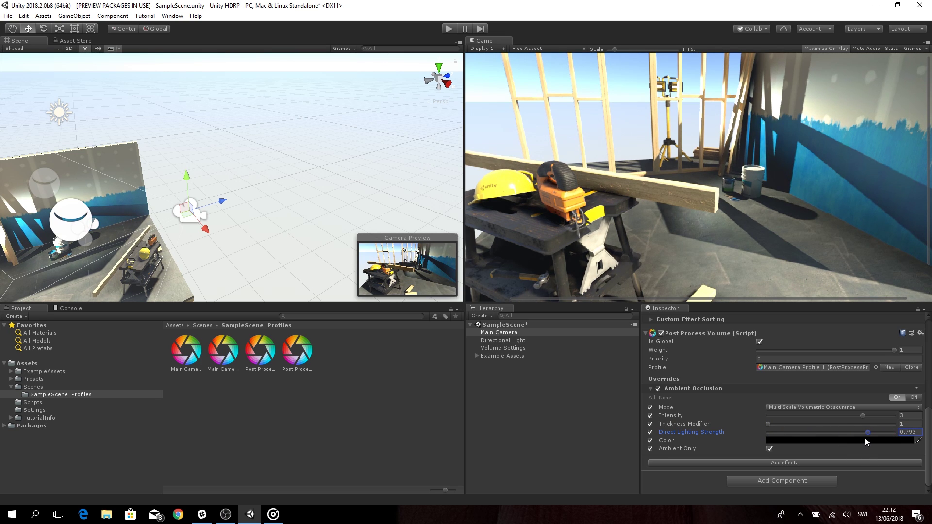
{"action": "left_click", "coordinate": [770, 449]}
- Try red (FF0000) as the Ambient Occlusion color and return it to black
{"action": "left_click", "coordinate": [782, 441]}
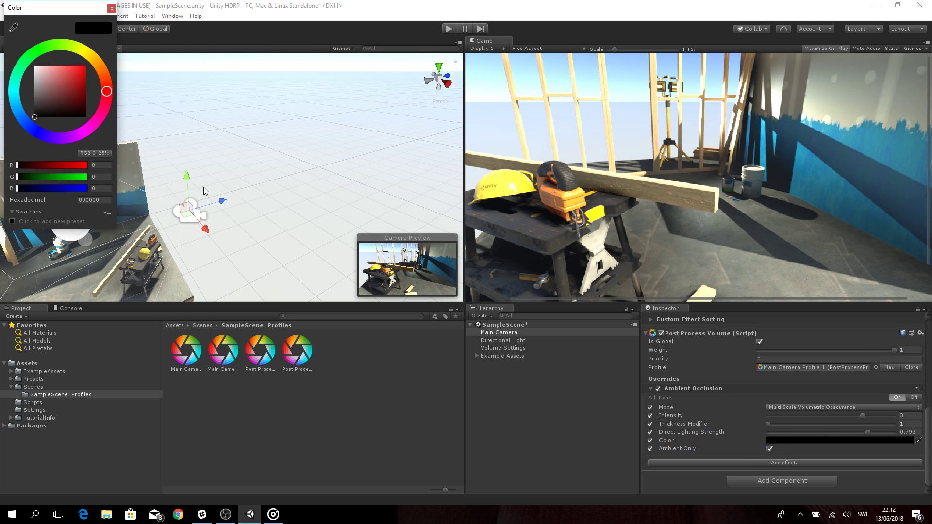
{"action": "left_click_drag", "start_coordinate": [82, 78], "coordinate": [136, 55]}
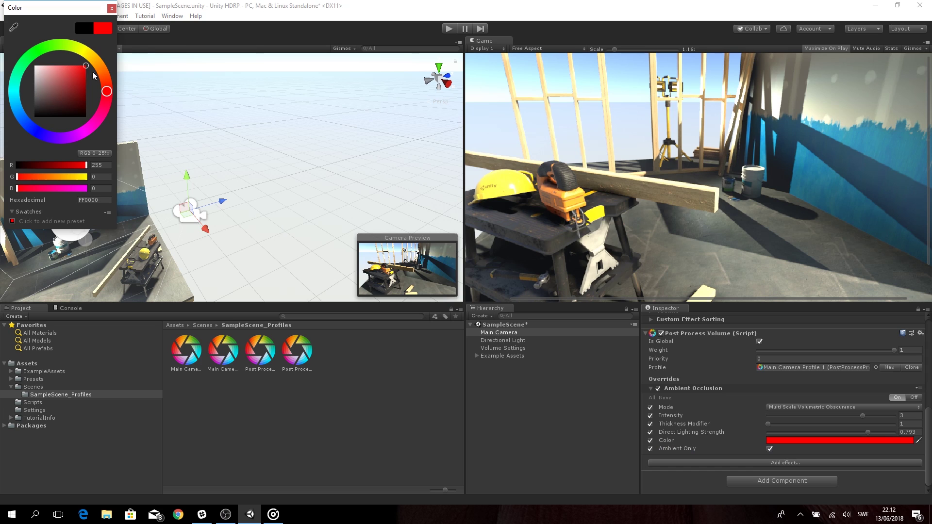
{"action": "left_click_drag", "start_coordinate": [80, 73], "coordinate": [31, 121]}
{"action": "left_click", "coordinate": [112, 8]}
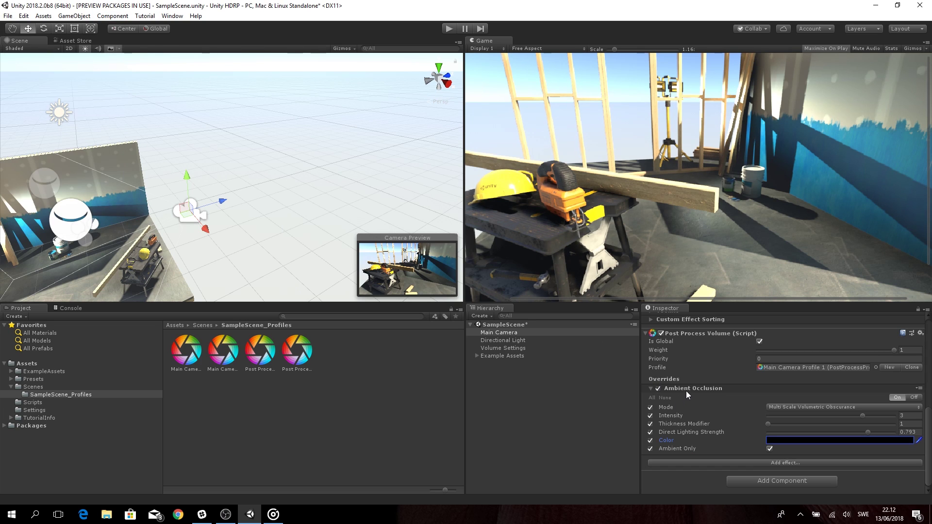
- Compare the scene with Ambient Occlusion off and on, and with its Mode override disabled and enabled
{"action": "left_click", "coordinate": [912, 399]}
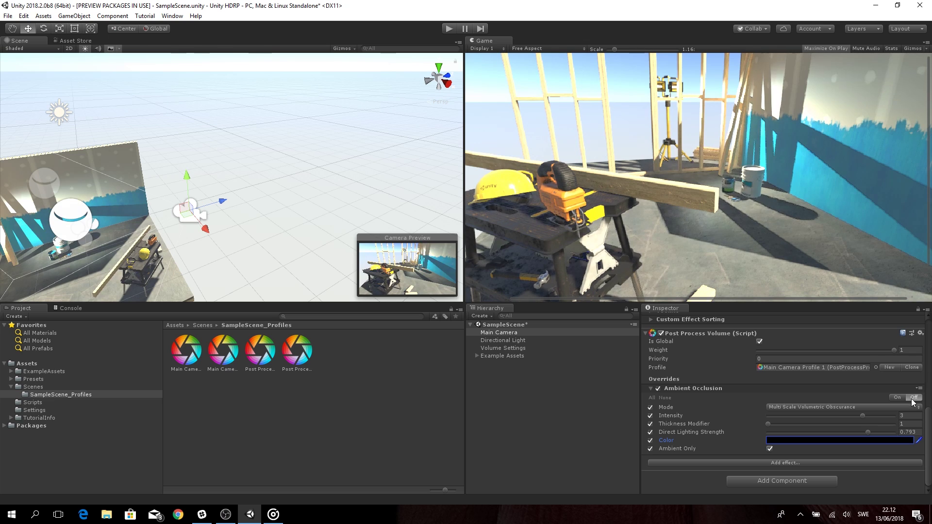
{"action": "left_click", "coordinate": [903, 399]}
{"action": "left_click", "coordinate": [913, 398]}
{"action": "left_click", "coordinate": [903, 398]}
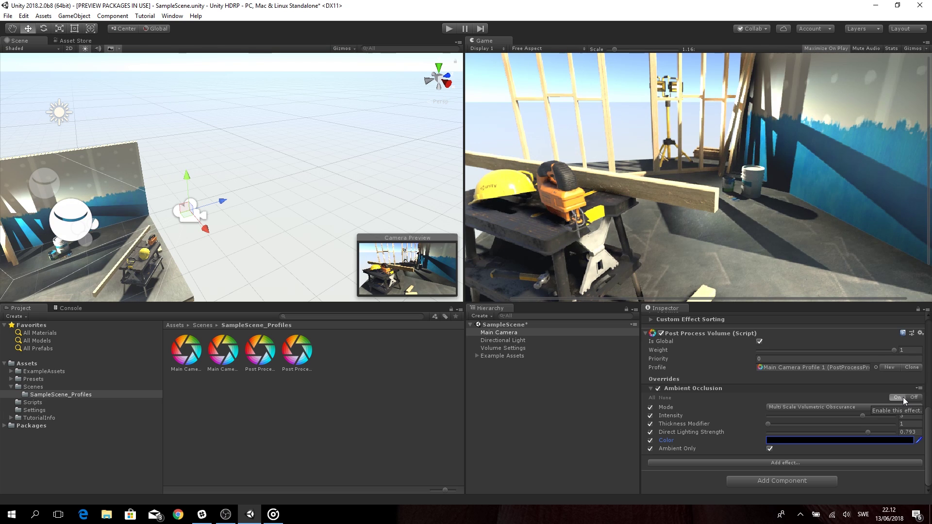
{"action": "left_click", "coordinate": [650, 408]}
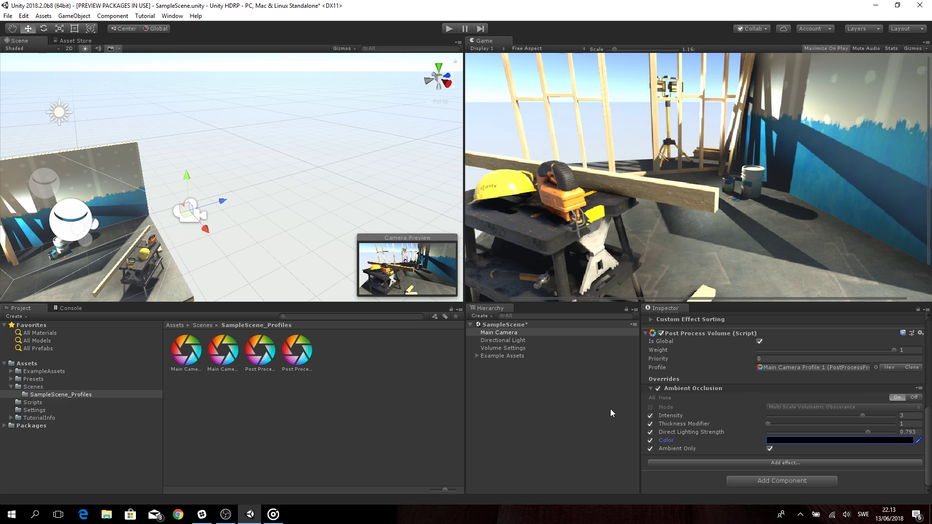
{"action": "left_click", "coordinate": [651, 408]}
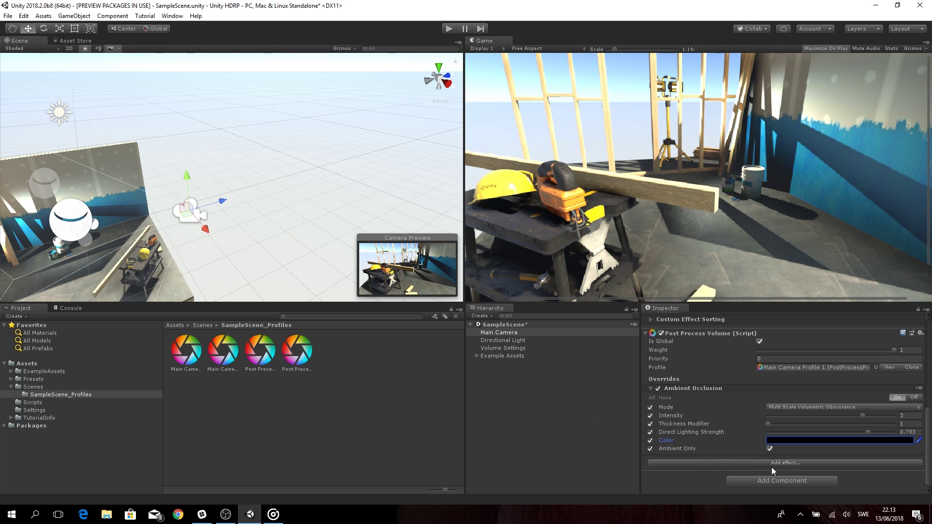
- Add an Auto Exposure effect and enable its Filtering, Minimum (EV), Maximum (EV) and Exposure Compensation parameters
{"action": "left_click", "coordinate": [744, 390]}
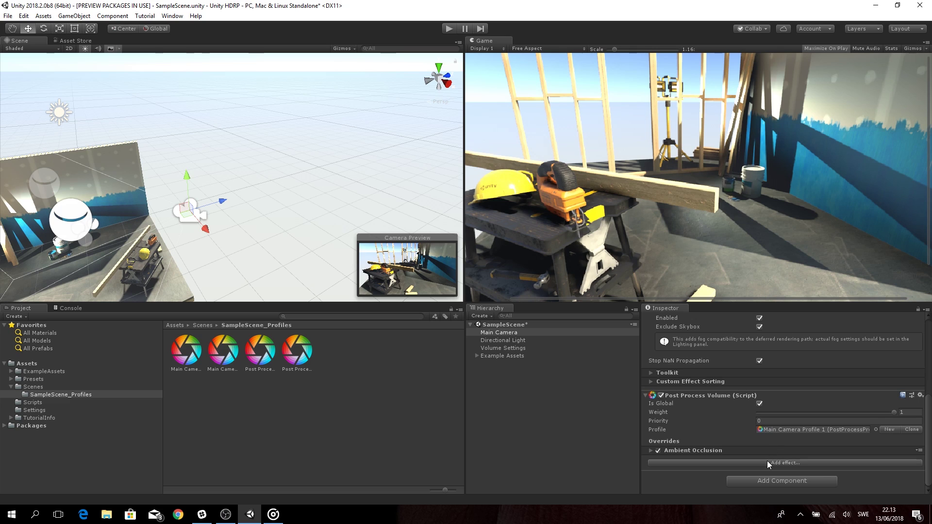
{"action": "left_click", "coordinate": [767, 462]}
{"action": "mouse_move", "coordinate": [785, 468]}
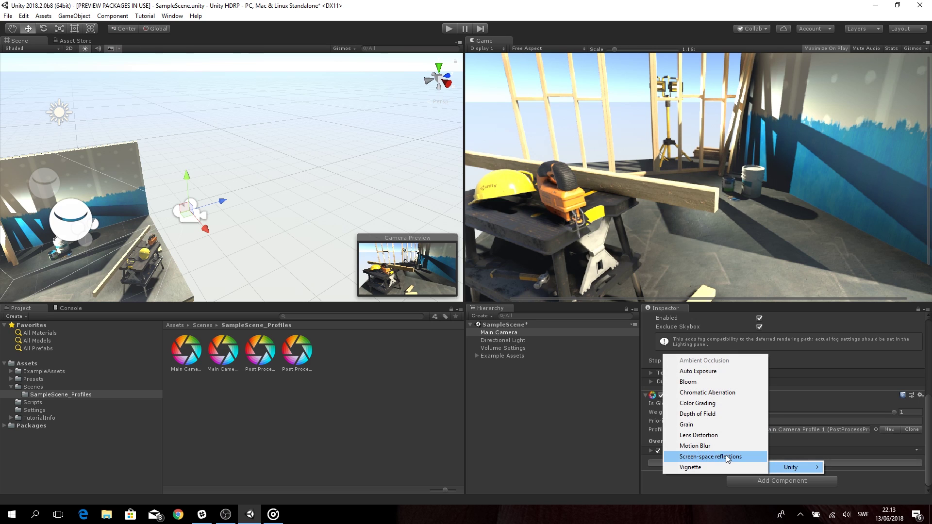
{"action": "left_click", "coordinate": [722, 372]}
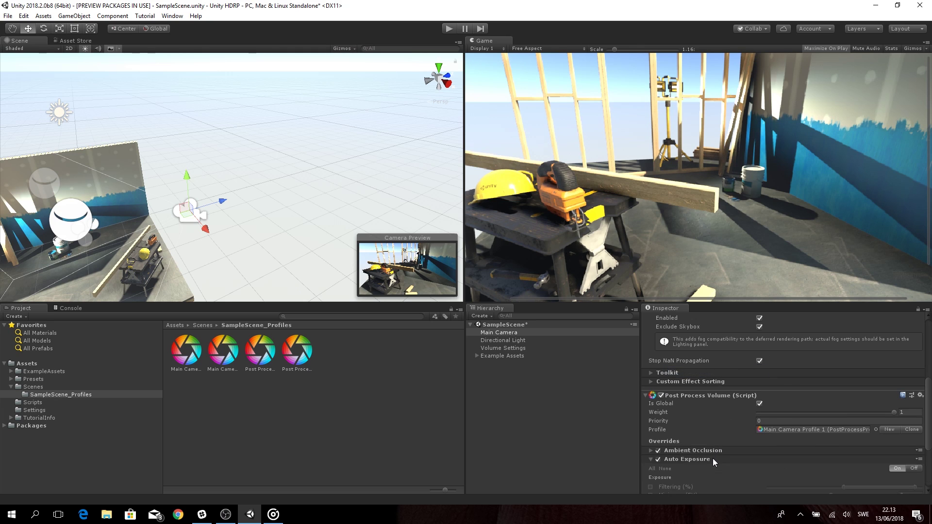
{"action": "left_click", "coordinate": [713, 458]}
{"action": "left_click", "coordinate": [653, 411]}
{"action": "left_click", "coordinate": [651, 403]}
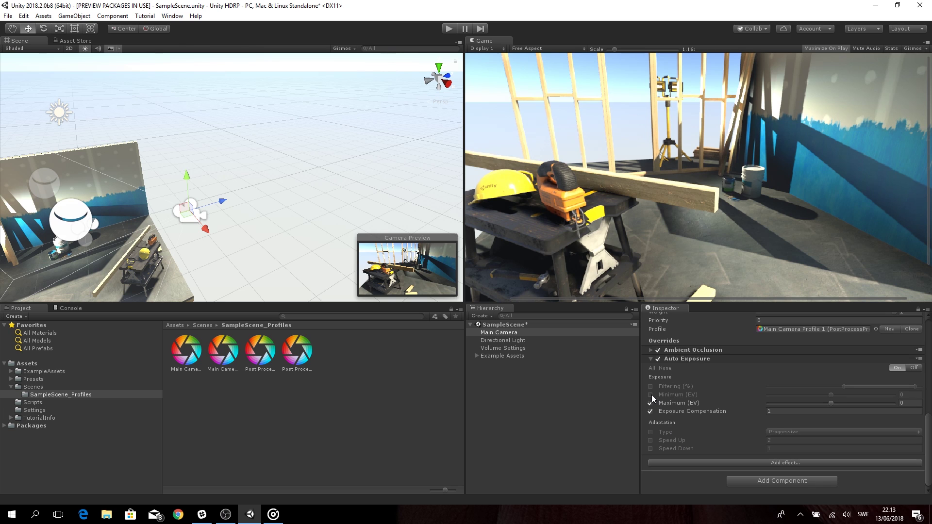
{"action": "left_click", "coordinate": [651, 395]}
{"action": "left_click", "coordinate": [651, 387]}
- Set Auto Exposure's Exposure Compensation to 2.65, Minimum (EV) to about 2.14 and Maximum (EV) to about 5.95
{"action": "left_click", "coordinate": [770, 413]}
{"action": "type", "text": "2.65"}
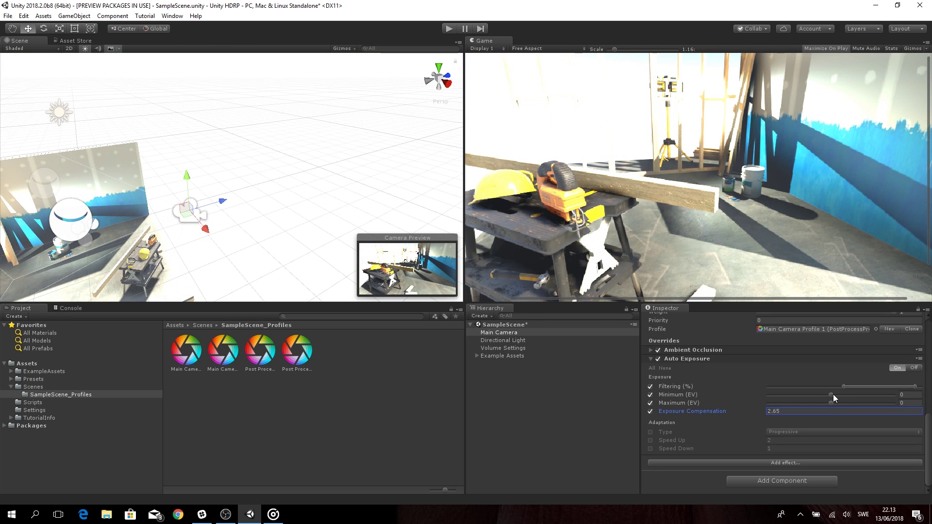
{"action": "mouse_move", "coordinate": [834, 394]}
{"action": "left_mouse_down"}
{"action": "mouse_move", "coordinate": [850, 397]}
{"action": "mouse_move", "coordinate": [835, 404]}
{"action": "mouse_move", "coordinate": [850, 404]}
{"action": "mouse_move", "coordinate": [827, 407]}
{"action": "mouse_move", "coordinate": [869, 407]}
{"action": "mouse_move", "coordinate": [846, 400]}
{"action": "left_mouse_up"}
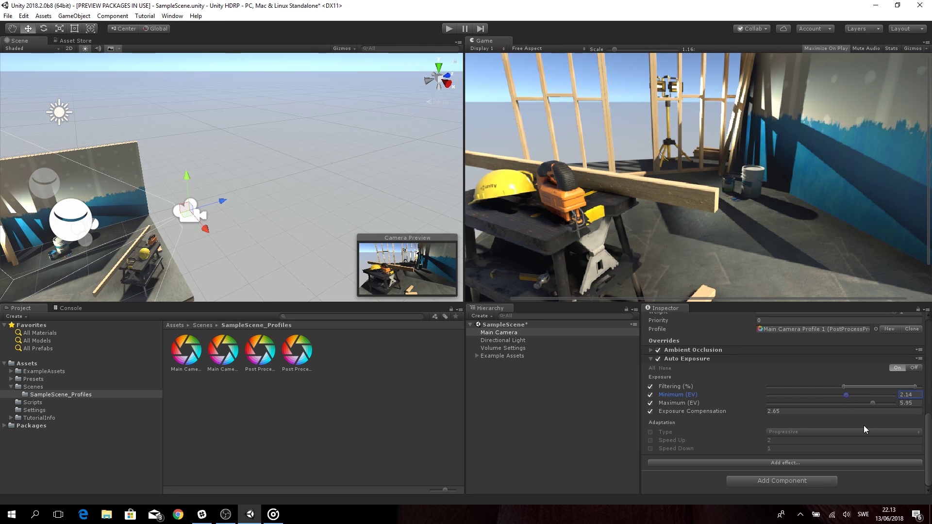
- Compare the scene with the Auto Exposure effect off and on, leaving it on
{"action": "left_click", "coordinate": [909, 368]}
{"action": "left_click", "coordinate": [902, 369]}
{"action": "left_click", "coordinate": [908, 368]}
{"action": "left_click", "coordinate": [898, 370]}
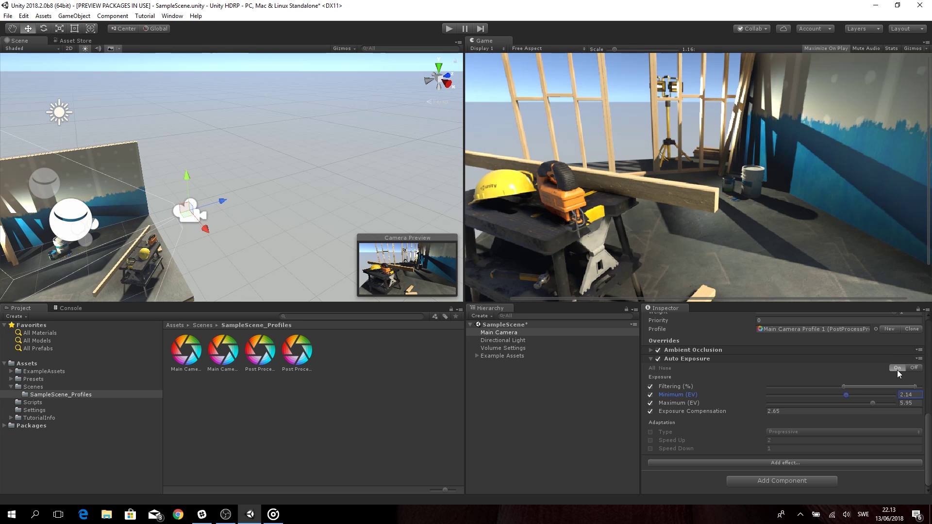
- Add a Bloom effect, enable its Intensity, Threshold and Soft Knee parameters, and set the Intensity to about 1.28
{"action": "left_click", "coordinate": [799, 463]}
{"action": "mouse_move", "coordinate": [812, 470]}
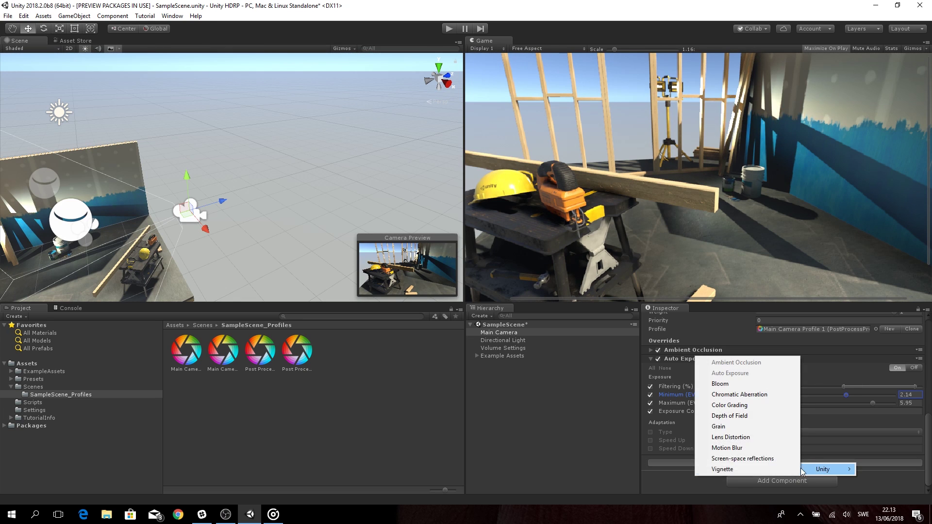
{"action": "left_click", "coordinate": [751, 385]}
{"action": "left_click", "coordinate": [743, 360]}
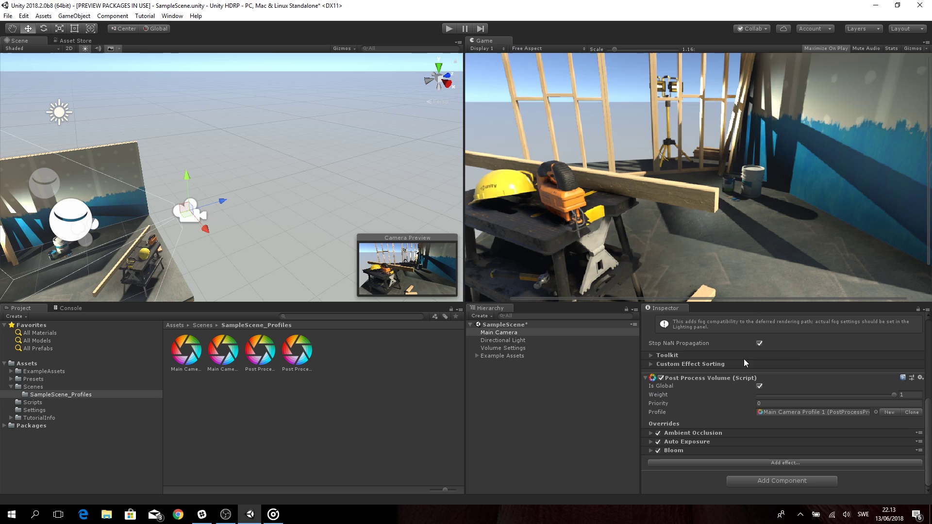
{"action": "left_click", "coordinate": [705, 447]}
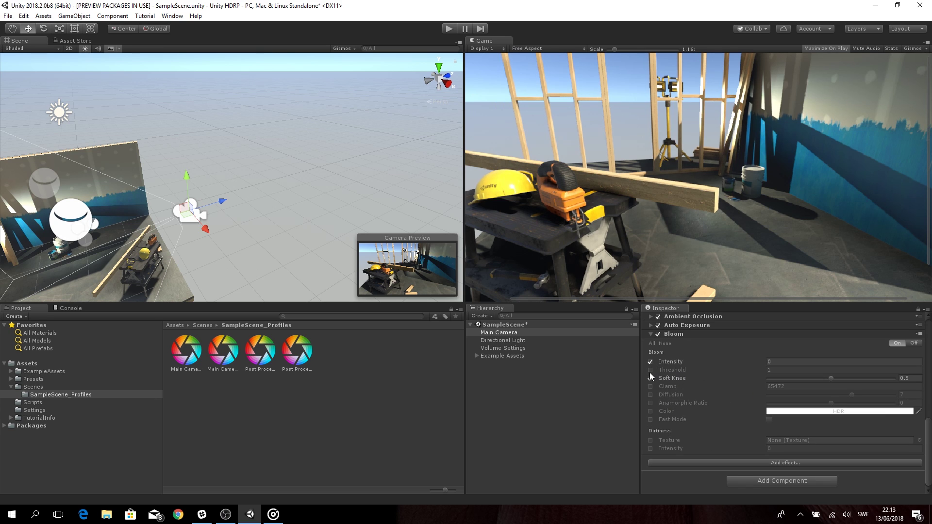
{"action": "mouse_move", "coordinate": [753, 362]}
{"action": "left_mouse_down"}
{"action": "mouse_move", "coordinate": [801, 362]}
{"action": "mouse_move", "coordinate": [817, 375]}
{"action": "mouse_move", "coordinate": [741, 369]}
{"action": "mouse_move", "coordinate": [753, 368]}
{"action": "left_mouse_up"}
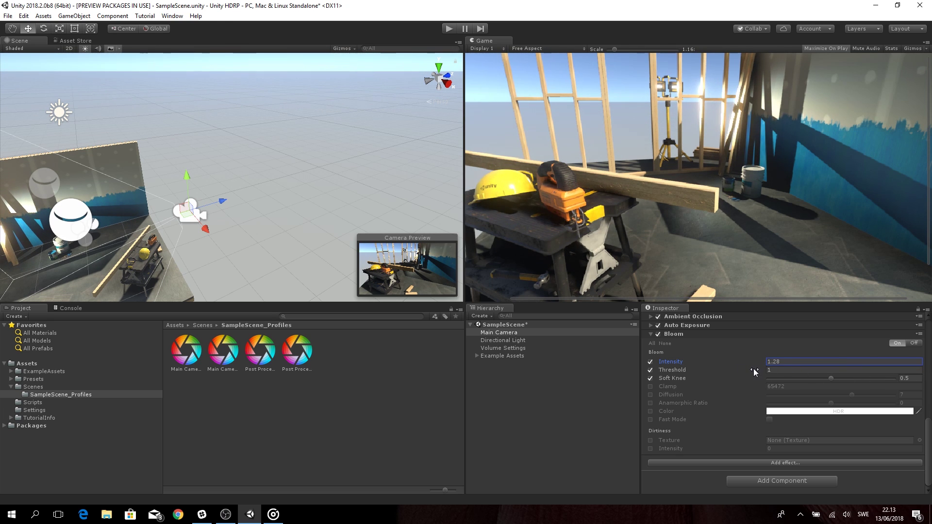
- Enable the Bloom parameters from Clamp through Fast Mode and set Soft Knee to 1
{"action": "left_click", "coordinate": [651, 404]}
{"action": "left_click", "coordinate": [651, 412]}
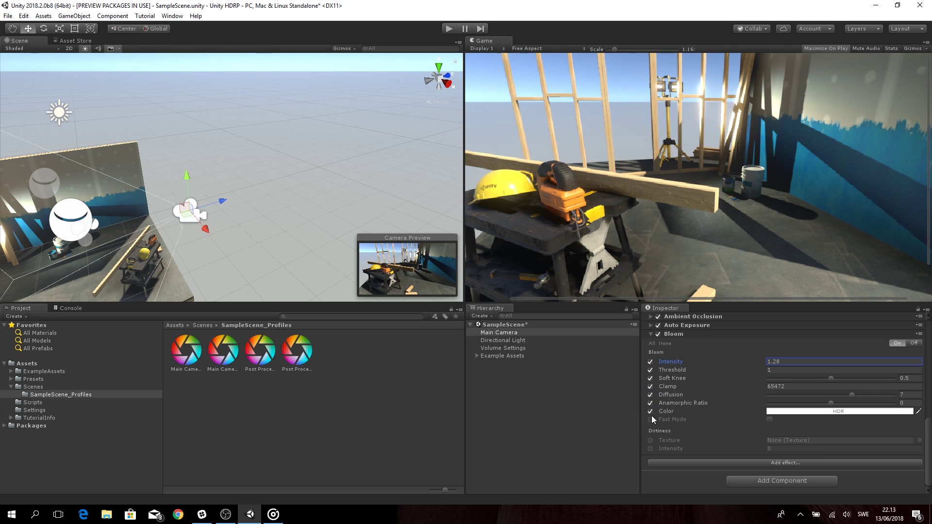
{"action": "left_click", "coordinate": [651, 419]}
{"action": "left_click_drag", "start_coordinate": [830, 379], "coordinate": [889, 380]}
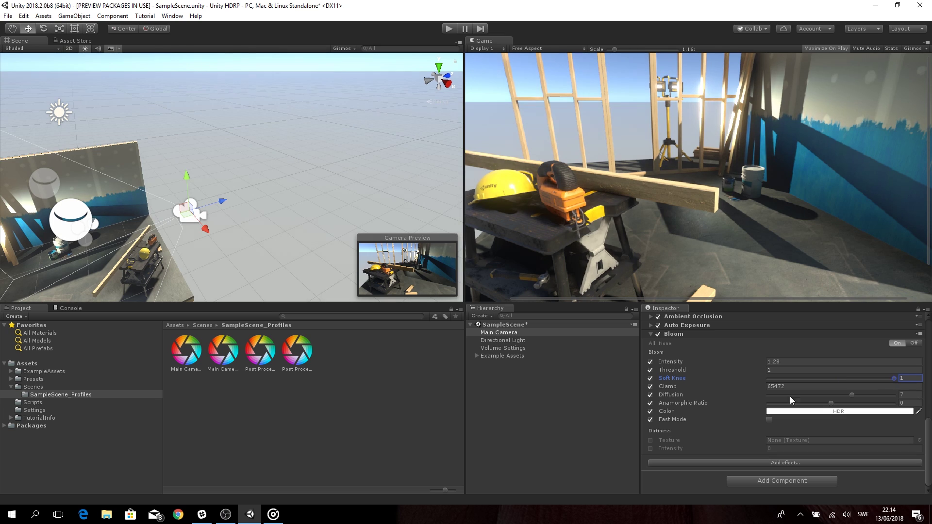
- Add a Chromatic Aberration effect, enable its Spectral Lut and Intensity parameters, and set the Intensity to 1
{"action": "left_click", "coordinate": [777, 462]}
{"action": "mouse_move", "coordinate": [796, 468]}
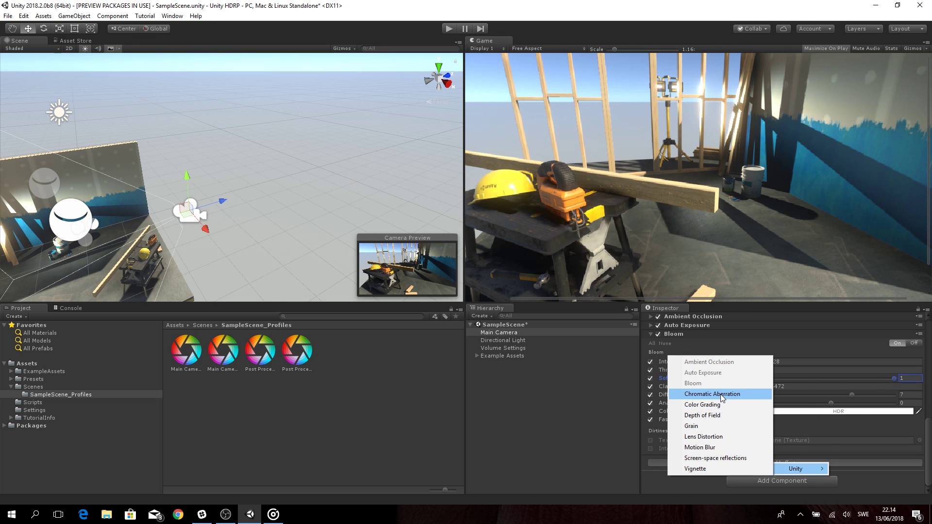
{"action": "left_click", "coordinate": [750, 395]}
{"action": "scroll", "coordinate": [718, 447], "scroll_direction": "down", "scroll_amount": 1}
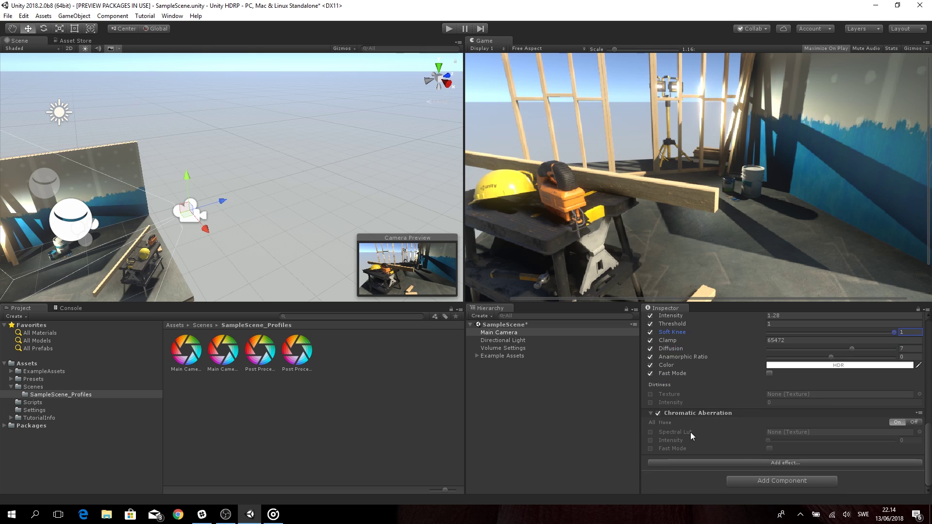
{"action": "left_click", "coordinate": [651, 432]}
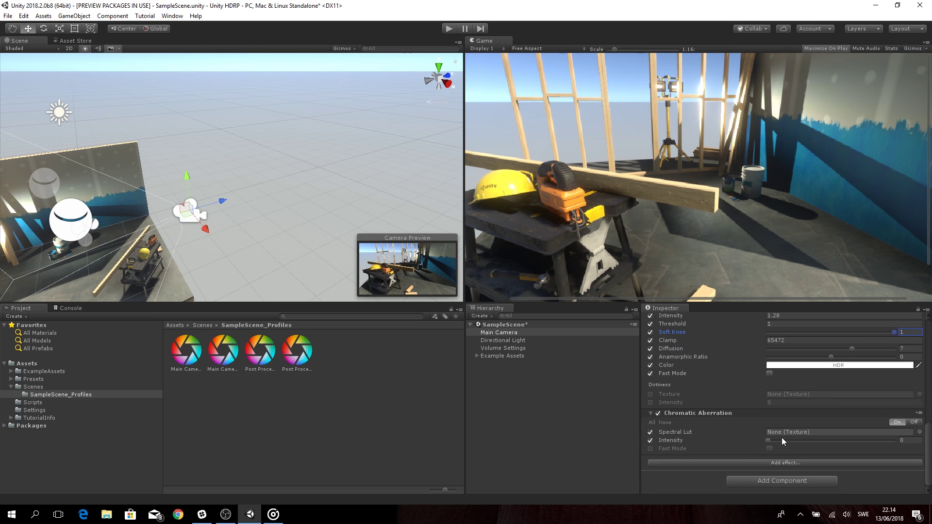
{"action": "left_click_drag", "start_coordinate": [773, 441], "coordinate": [896, 442]}
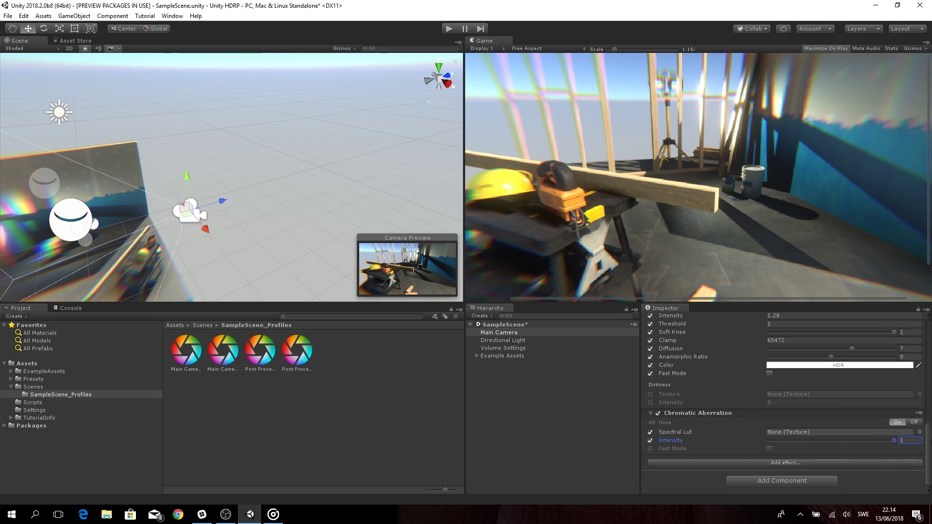
- Set the Chromatic Aberration Intensity to about 0.176, enable its Fast Mode parameter, and collapse the Bloom and Chromatic Aberration settings
{"action": "scroll", "coordinate": [680, 383], "scroll_direction": "up", "scroll_amount": 5}
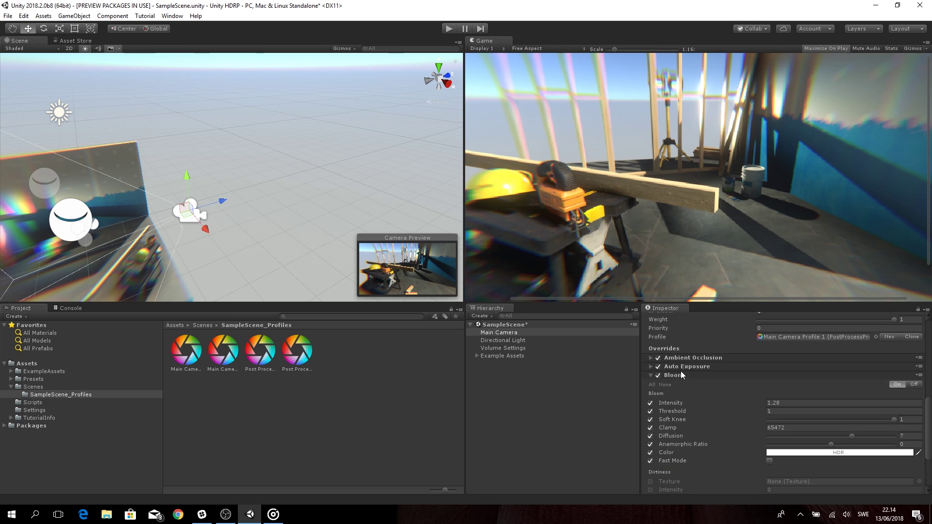
{"action": "left_click", "coordinate": [709, 404]}
{"action": "left_click_drag", "start_coordinate": [773, 439], "coordinate": [791, 438]}
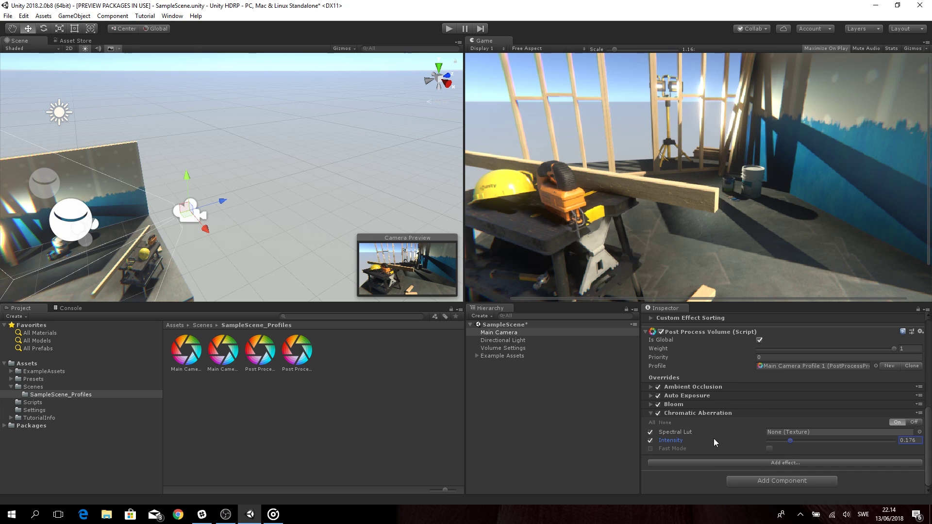
{"action": "left_click", "coordinate": [651, 448]}
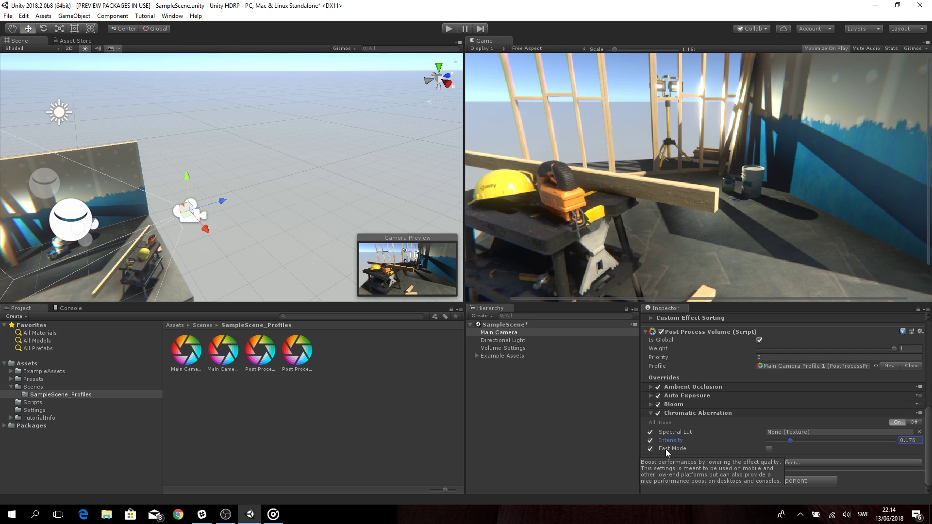
{"action": "left_click", "coordinate": [692, 412]}
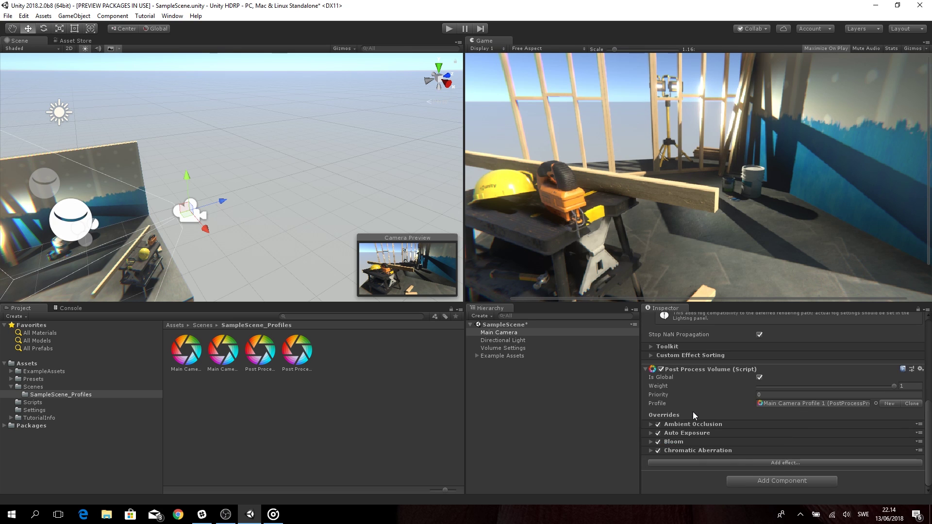
- Add a Color Grading effect, enable its Mode, Tonemapping Mode, Temperature and Tint parameters, and set the Temperature to about 16.9
{"action": "left_click", "coordinate": [748, 462]}
{"action": "mouse_move", "coordinate": [767, 469]}
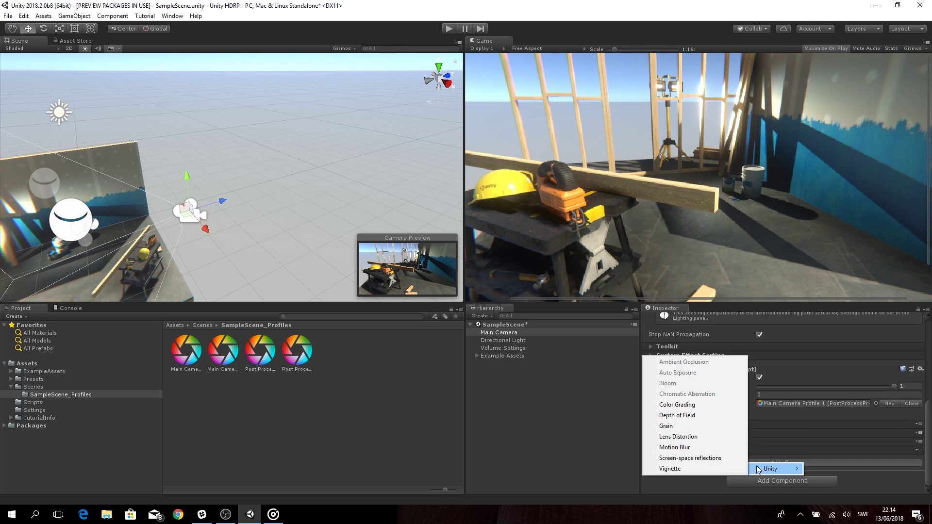
{"action": "left_click", "coordinate": [701, 407]}
{"action": "left_click", "coordinate": [738, 452]}
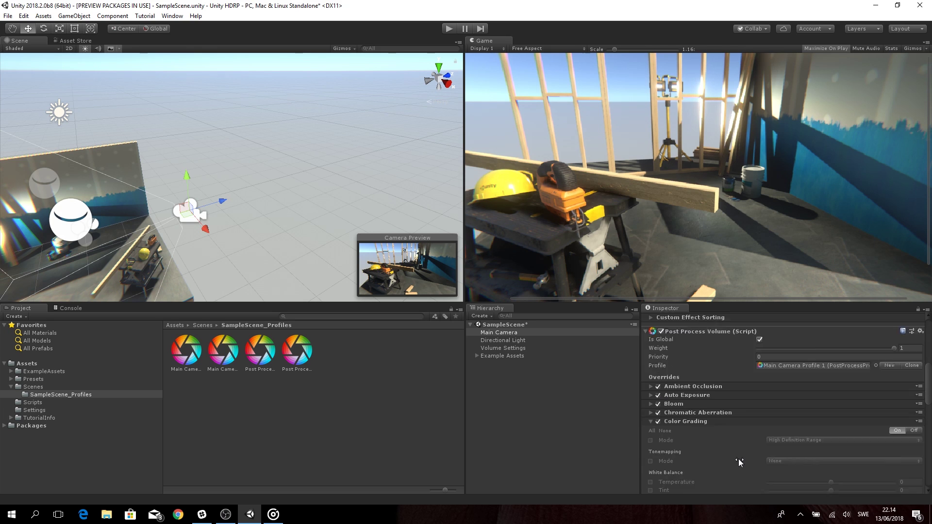
{"action": "scroll", "coordinate": [738, 459], "scroll_direction": "down", "scroll_amount": 3}
{"action": "left_click", "coordinate": [651, 383]}
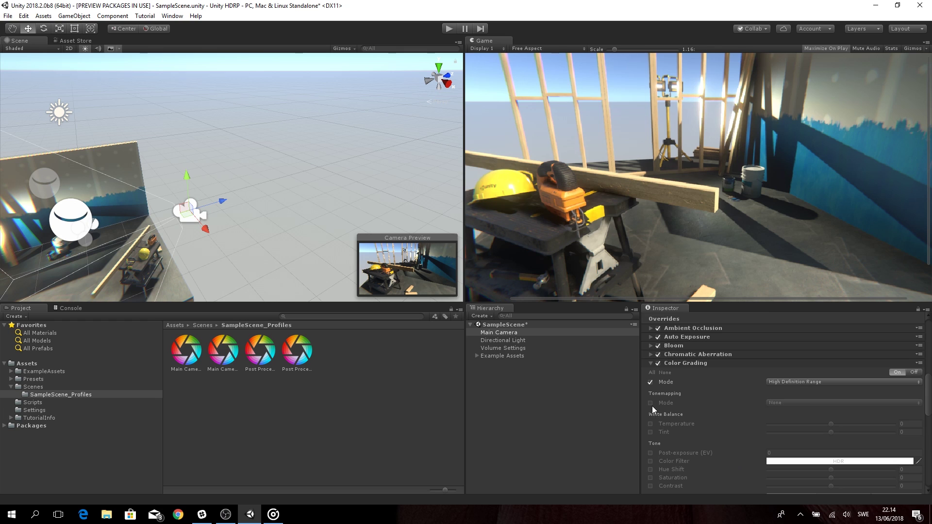
{"action": "left_click", "coordinate": [651, 403]}
{"action": "left_click", "coordinate": [650, 424]}
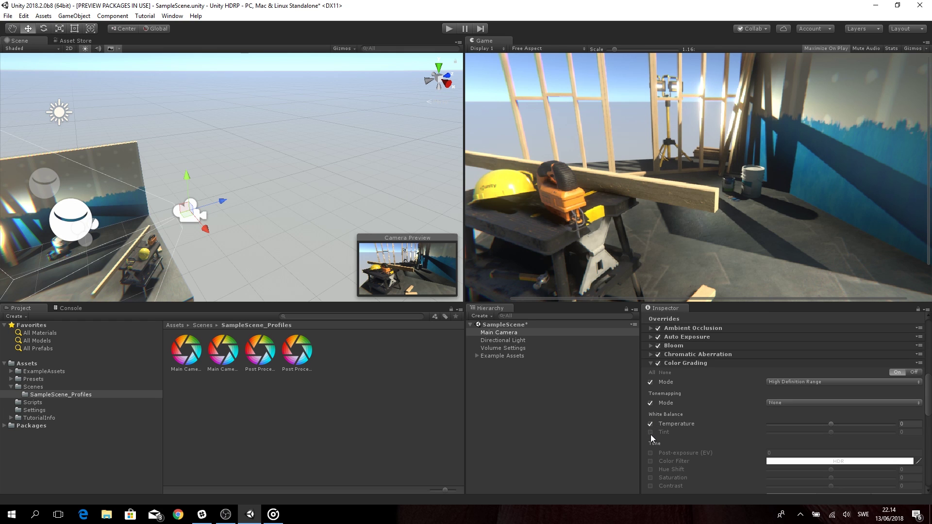
{"action": "left_click_drag", "start_coordinate": [830, 424], "coordinate": [842, 424]}
{"action": "scroll", "coordinate": [842, 425], "scroll_direction": "down", "scroll_amount": 4}
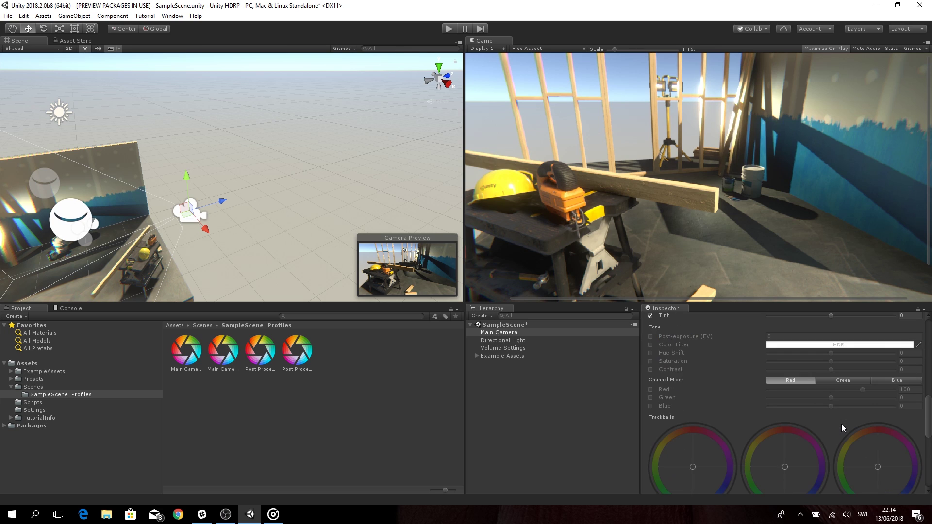
- Try the Neutral tonemapping mode for Color Grading, switch it to ACES, and collapse the effect
{"action": "scroll", "coordinate": [756, 448], "scroll_direction": "up", "scroll_amount": 3}
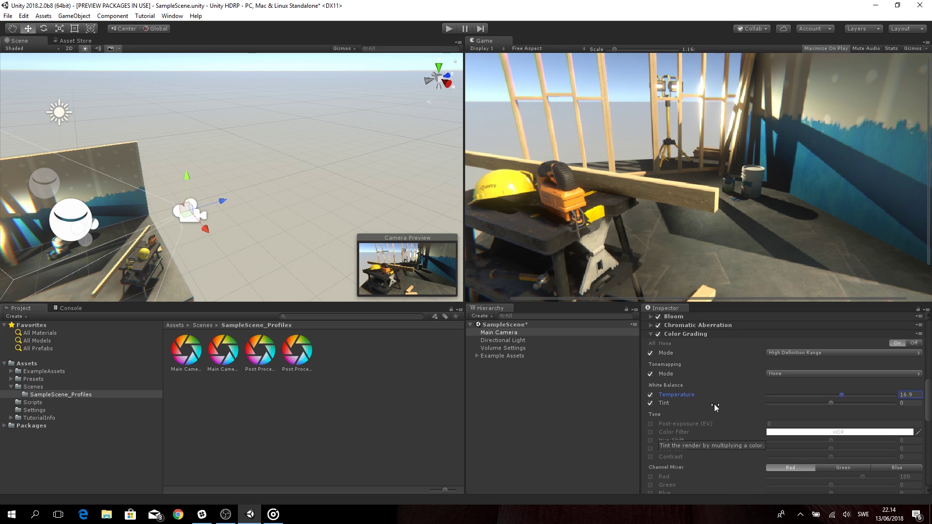
{"action": "left_click", "coordinate": [829, 374]}
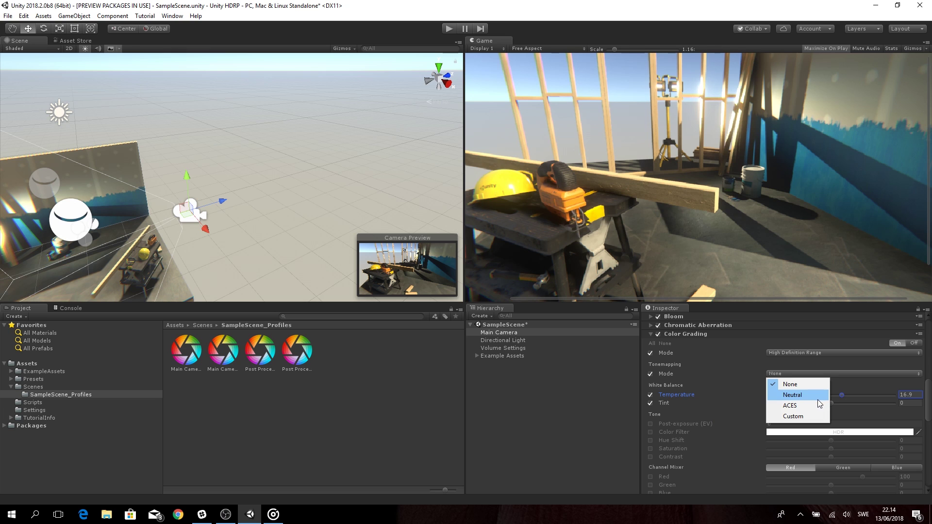
{"action": "left_click", "coordinate": [818, 397]}
{"action": "left_click", "coordinate": [818, 374]}
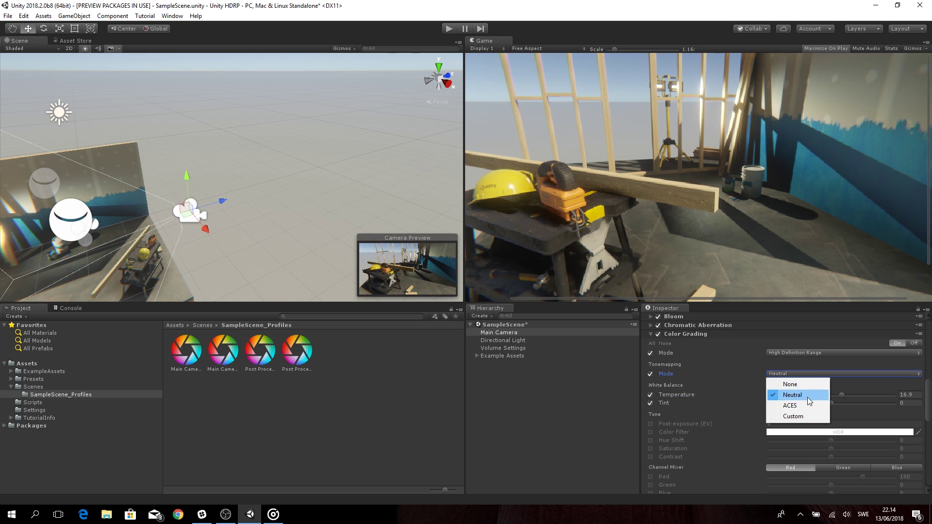
{"action": "left_click", "coordinate": [799, 403]}
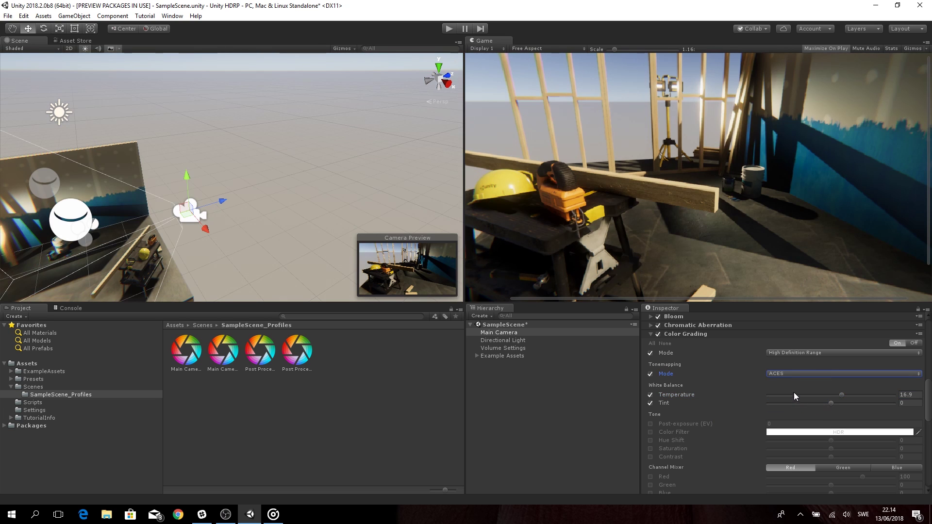
{"action": "left_click", "coordinate": [726, 333]}
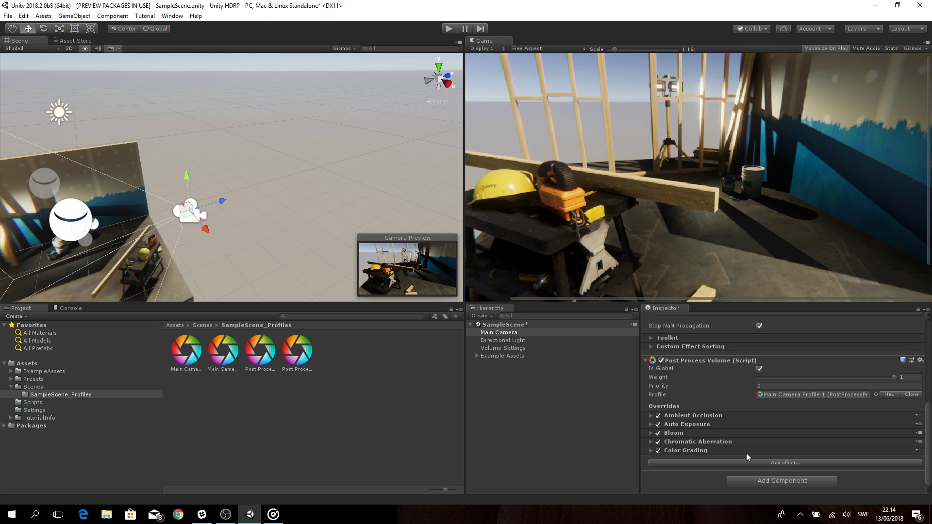
- Add a Depth of Field effect and enable its Focus Distance, Aperture and Max Blur Size parameters
{"action": "left_click", "coordinate": [757, 462]}
{"action": "mouse_move", "coordinate": [762, 466]}
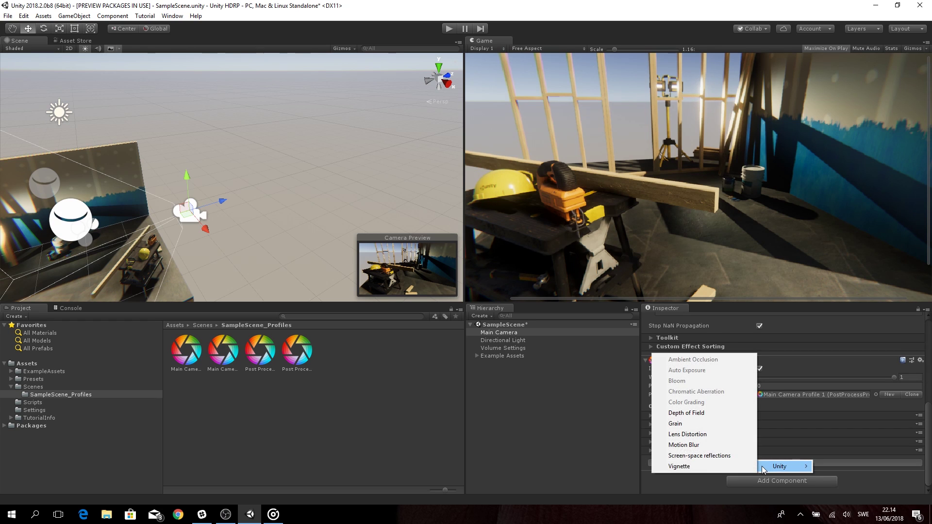
{"action": "left_click", "coordinate": [715, 413]}
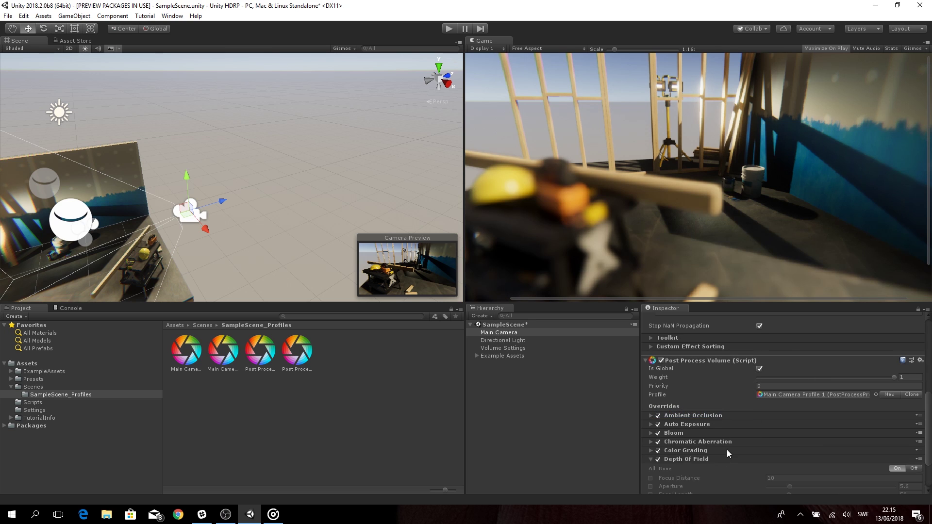
{"action": "scroll", "coordinate": [727, 450], "scroll_direction": "down", "scroll_amount": 3}
{"action": "left_click", "coordinate": [651, 424]}
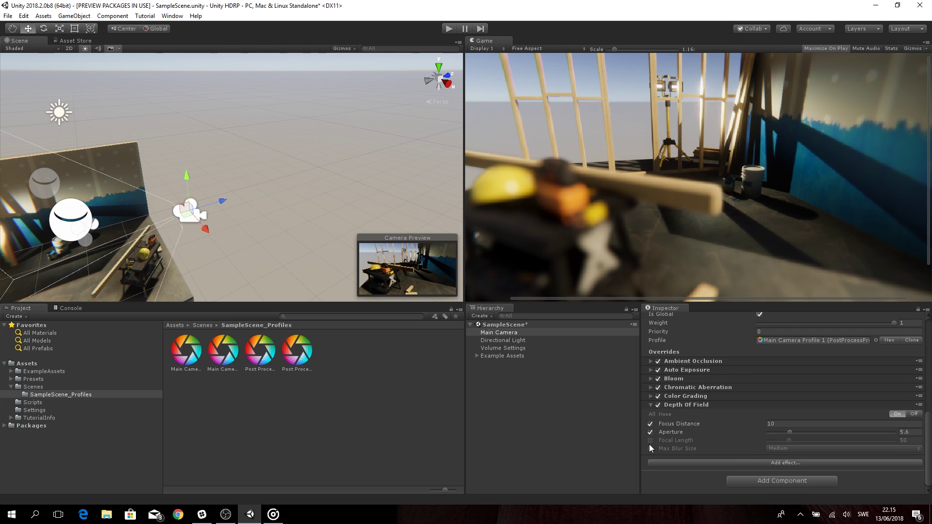
{"action": "left_click", "coordinate": [650, 448]}
- Enable Focal Length for Depth of Field and set Focus Distance to about 21.19, Aperture to 0.1 and Focal Length to 95
{"action": "left_click_drag", "start_coordinate": [736, 425], "coordinate": [668, 432]}
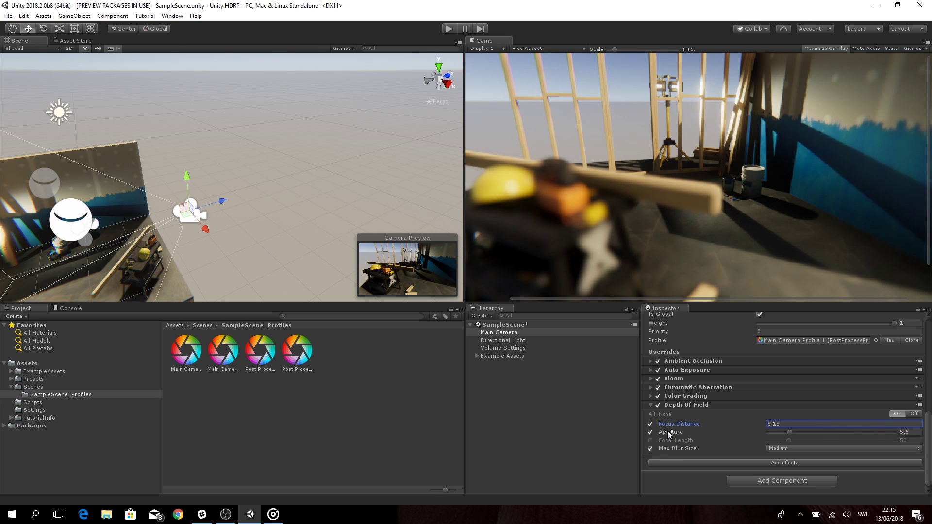
{"action": "left_click", "coordinate": [650, 440]}
{"action": "left_click_drag", "start_coordinate": [799, 442], "coordinate": [654, 427]}
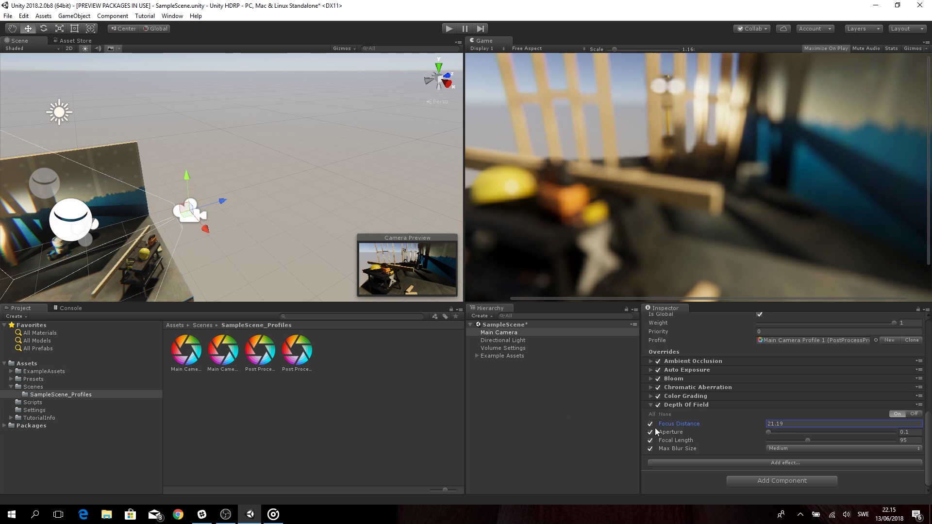
- Add a Grain effect, then turn off the Depth of Field effect and collapse its settings
{"action": "left_click", "coordinate": [726, 461]}
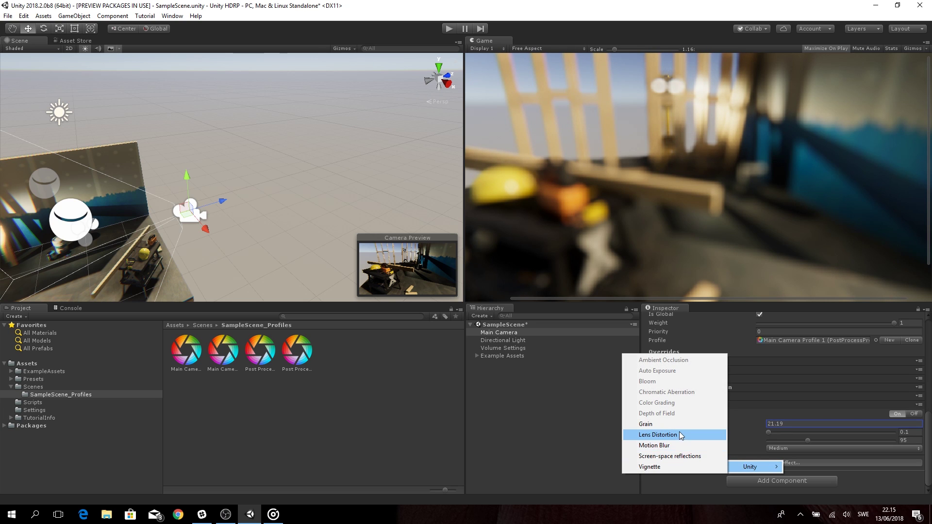
{"action": "left_click", "coordinate": [680, 425]}
{"action": "left_click", "coordinate": [658, 405]}
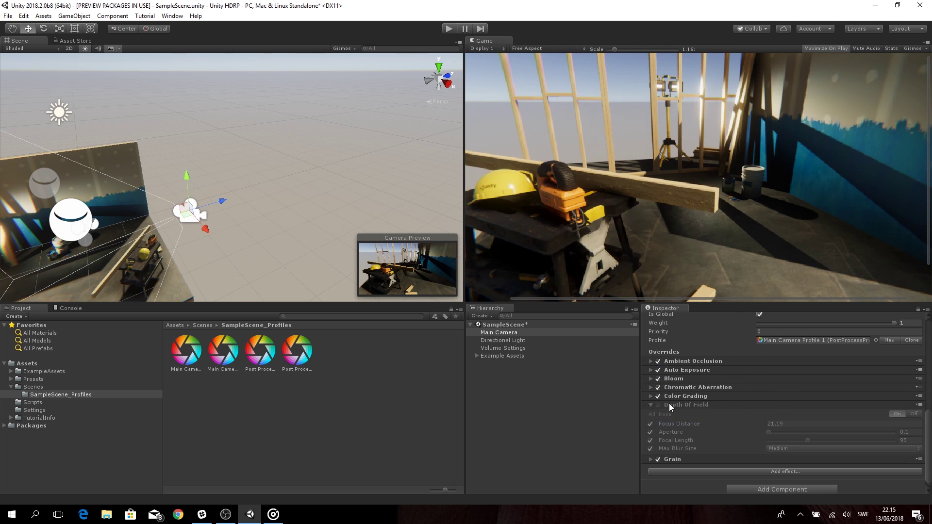
{"action": "left_click", "coordinate": [669, 404]}
- Enable the Grain effect's Colored, Intensity, Size and Luminance Contribution parameters
{"action": "left_click", "coordinate": [685, 451]}
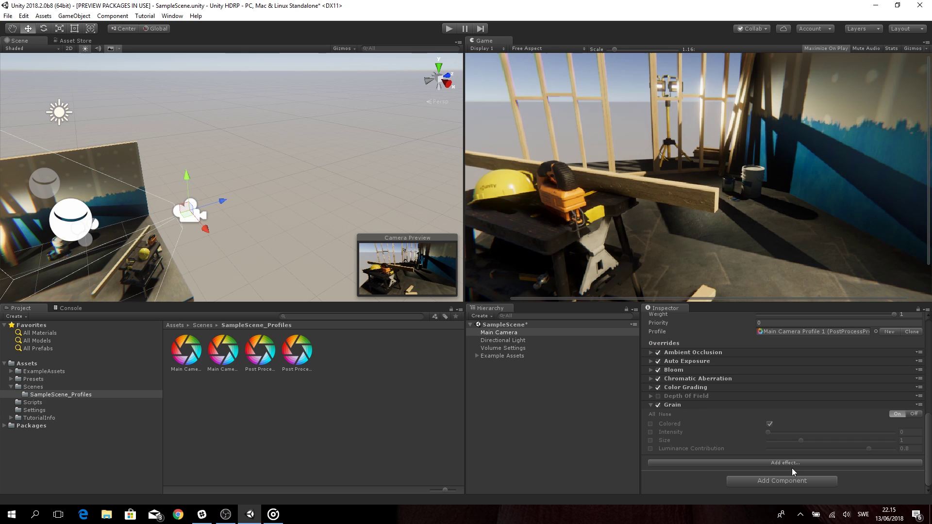
{"action": "left_click", "coordinate": [651, 424]}
{"action": "left_click", "coordinate": [651, 440]}
{"action": "left_click", "coordinate": [650, 449]}
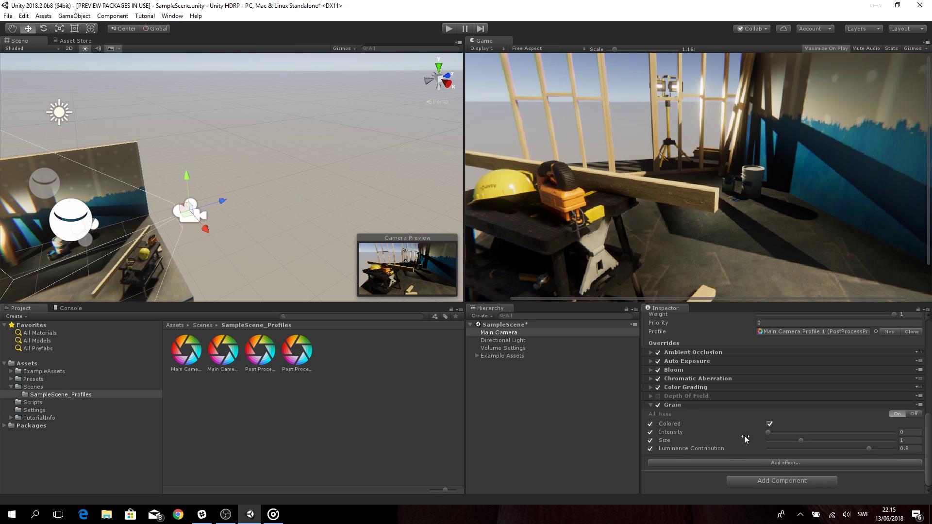
- Add a Lens Distortion effect and set the Grain Intensity to about 0.277
{"action": "left_click", "coordinate": [779, 465]}
{"action": "mouse_move", "coordinate": [793, 471]}
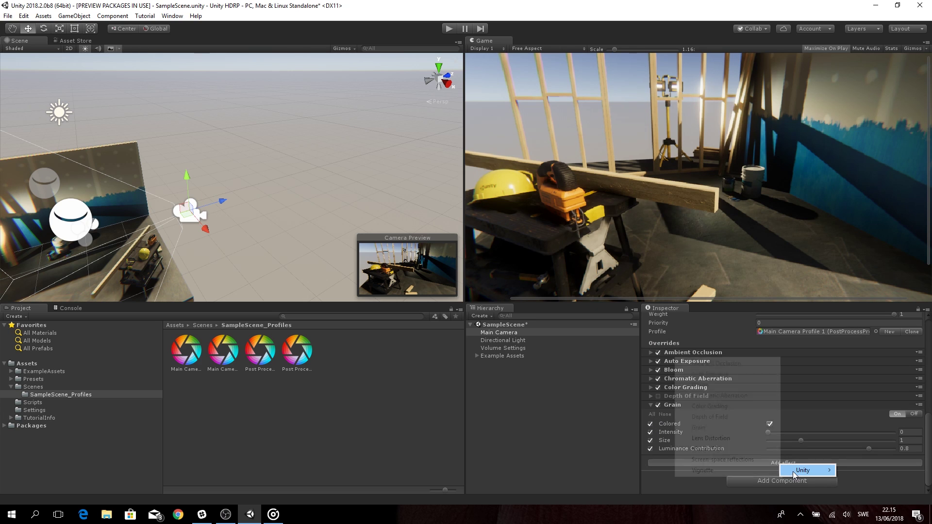
{"action": "left_click", "coordinate": [715, 440]}
{"action": "left_click_drag", "start_coordinate": [770, 433], "coordinate": [804, 433]}
- Enable Lens Distortion's Intensity at about 34.6 and compare the scene with the effect off and on, leaving it on
{"action": "left_click", "coordinate": [728, 459]}
{"action": "scroll", "coordinate": [724, 444], "scroll_direction": "down", "scroll_amount": 3}
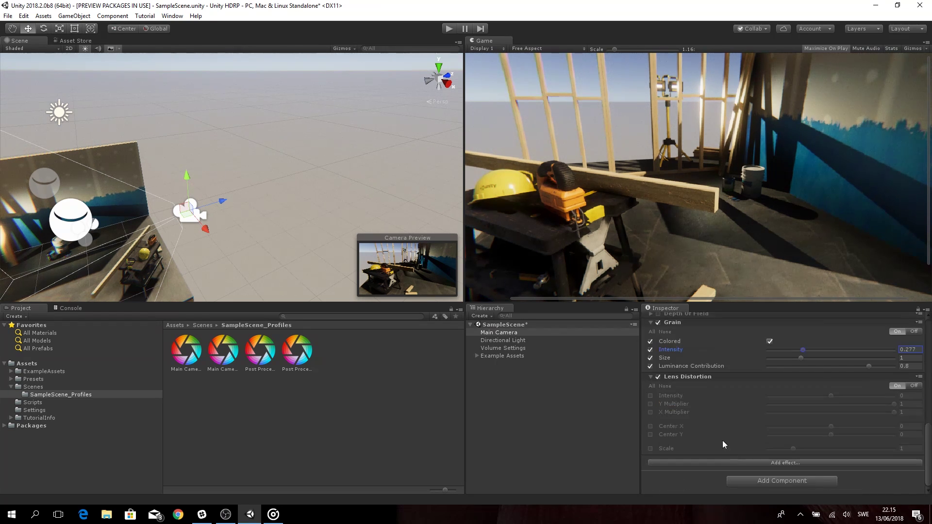
{"action": "left_click_drag", "start_coordinate": [833, 397], "coordinate": [854, 398]}
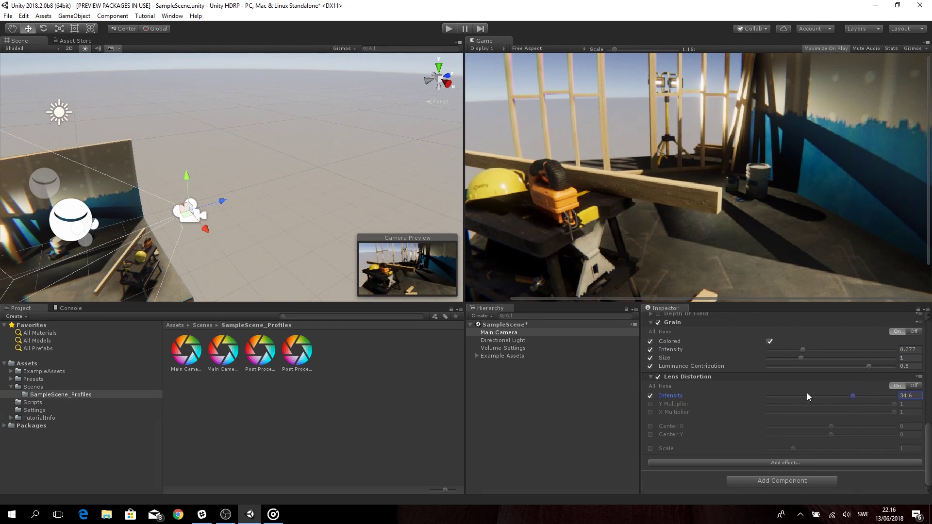
{"action": "left_click", "coordinate": [761, 379]}
{"action": "left_click", "coordinate": [701, 398]}
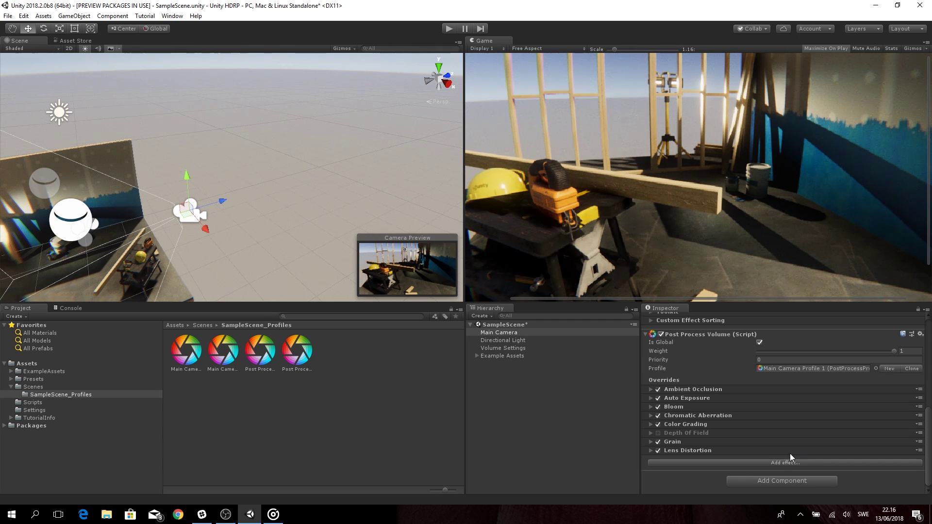
{"action": "left_click", "coordinate": [658, 451]}
{"action": "left_click", "coordinate": [658, 451]}
- Add a Motion Blur effect, enable its Shutter Angle and Sample Count parameters, and raise both values
{"action": "left_click", "coordinate": [707, 464]}
{"action": "left_click", "coordinate": [683, 447]}
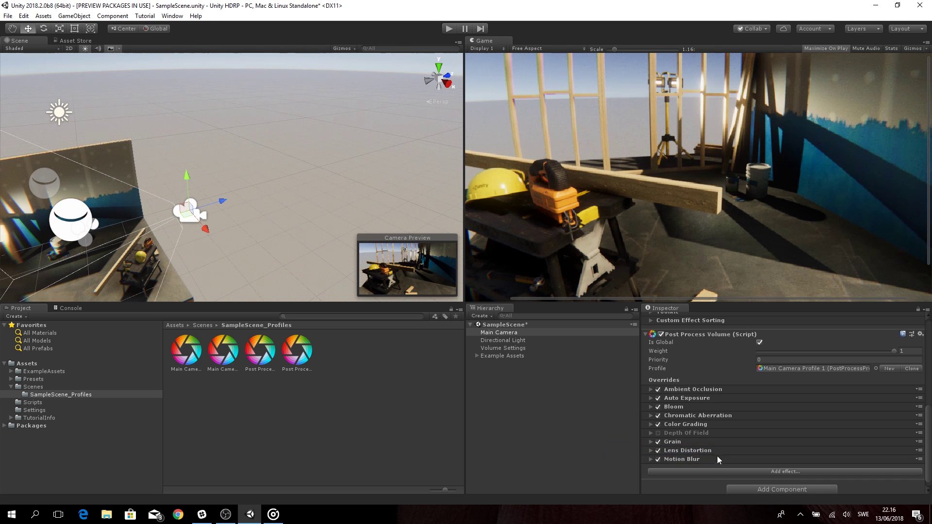
{"action": "left_click", "coordinate": [715, 459]}
{"action": "scroll", "coordinate": [704, 449], "scroll_direction": "down", "scroll_amount": 2}
{"action": "left_click", "coordinate": [650, 441]}
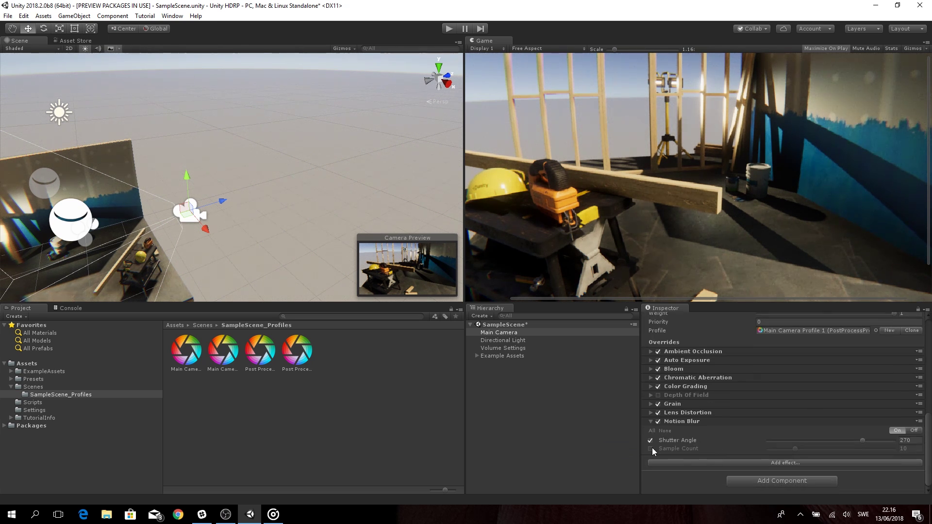
{"action": "left_click", "coordinate": [651, 448]}
{"action": "left_click_drag", "start_coordinate": [788, 450], "coordinate": [803, 448]}
{"action": "left_click_drag", "start_coordinate": [862, 440], "coordinate": [922, 447]}
{"action": "left_click", "coordinate": [742, 422]}
- Add a Screen-space reflections effect to the Post Process Volume
{"action": "left_click", "coordinate": [746, 465]}
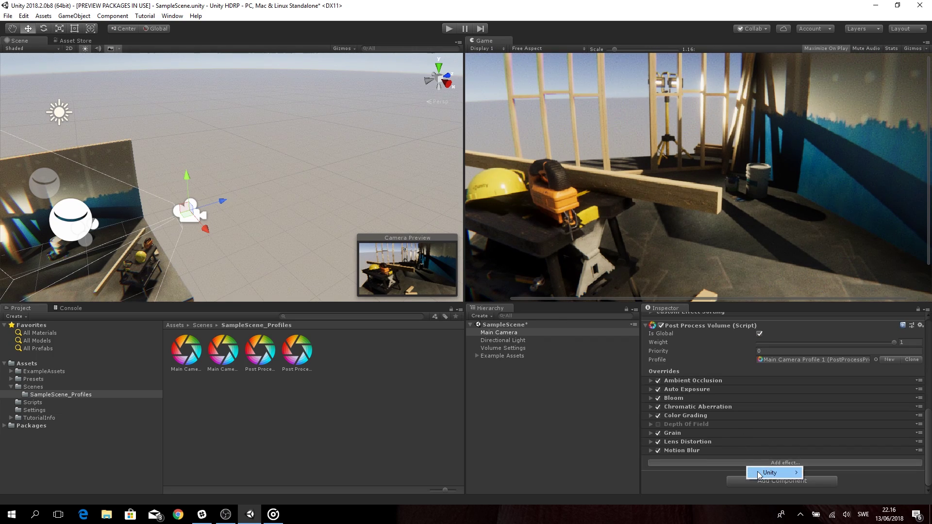
{"action": "mouse_move", "coordinate": [757, 472]}
{"action": "left_click", "coordinate": [725, 462]}
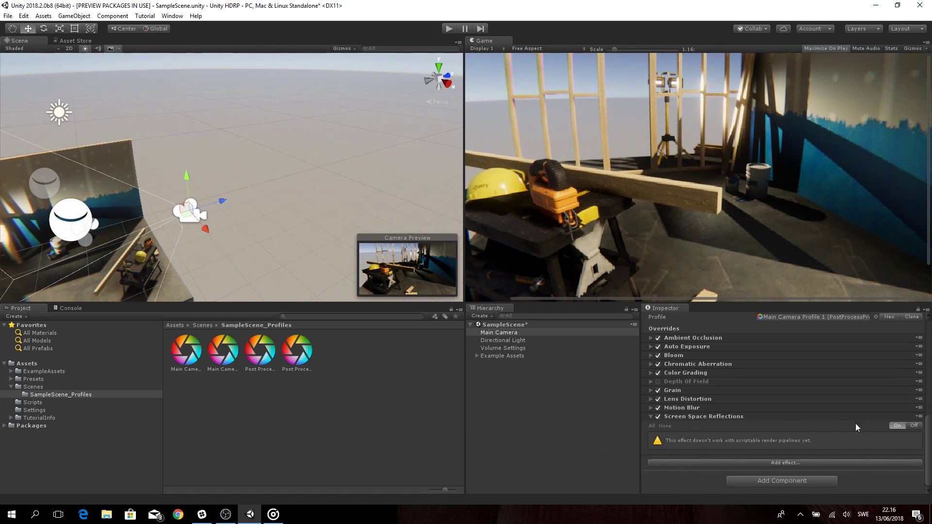
{"action": "left_click", "coordinate": [797, 463]}
{"action": "mouse_move", "coordinate": [809, 473]}
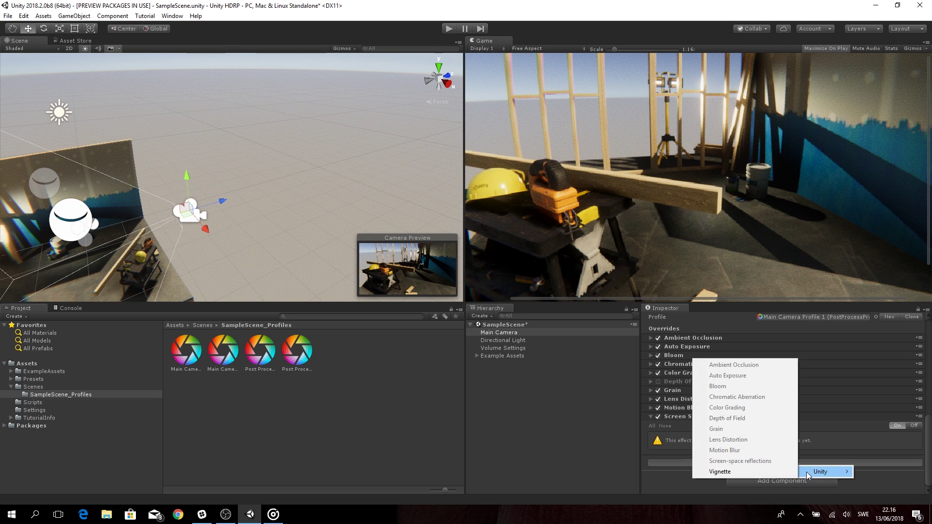
{"action": "left_click", "coordinate": [817, 449]}
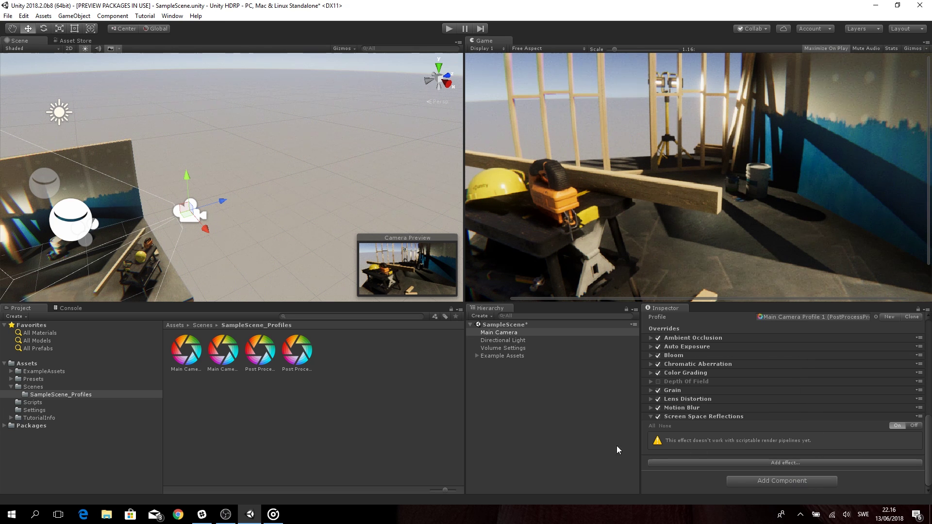
- Collapse the Screen Space Reflections settings and add a Vignette effect to the Post Process Volume
{"action": "left_click", "coordinate": [766, 416]}
{"action": "left_click", "coordinate": [760, 465]}
{"action": "mouse_move", "coordinate": [777, 471]}
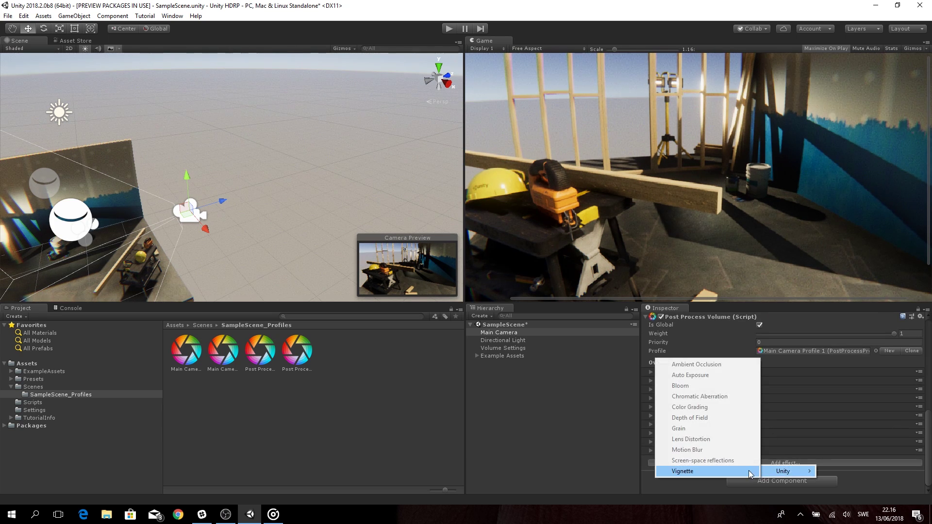
{"action": "left_click", "coordinate": [697, 473]}
{"action": "scroll", "coordinate": [754, 459], "scroll_direction": "down", "scroll_amount": 4}
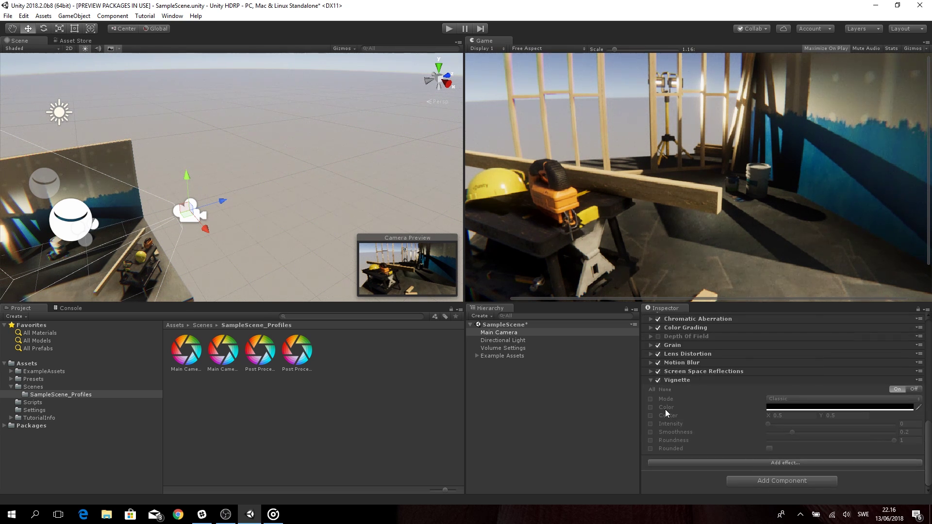
- Enable all Vignette parameters and set Intensity to about 0.276 and Smoothness to about 0.253
{"action": "left_click", "coordinate": [650, 400]}
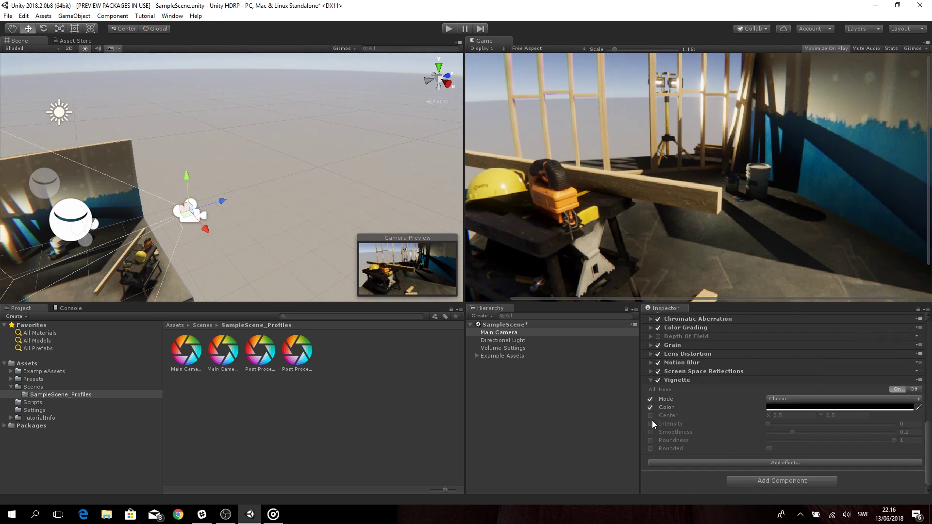
{"action": "left_click", "coordinate": [650, 416]}
{"action": "left_click", "coordinate": [650, 440]}
{"action": "left_click", "coordinate": [651, 432]}
{"action": "left_click", "coordinate": [650, 448]}
{"action": "left_click_drag", "start_coordinate": [784, 426], "coordinate": [806, 434]}
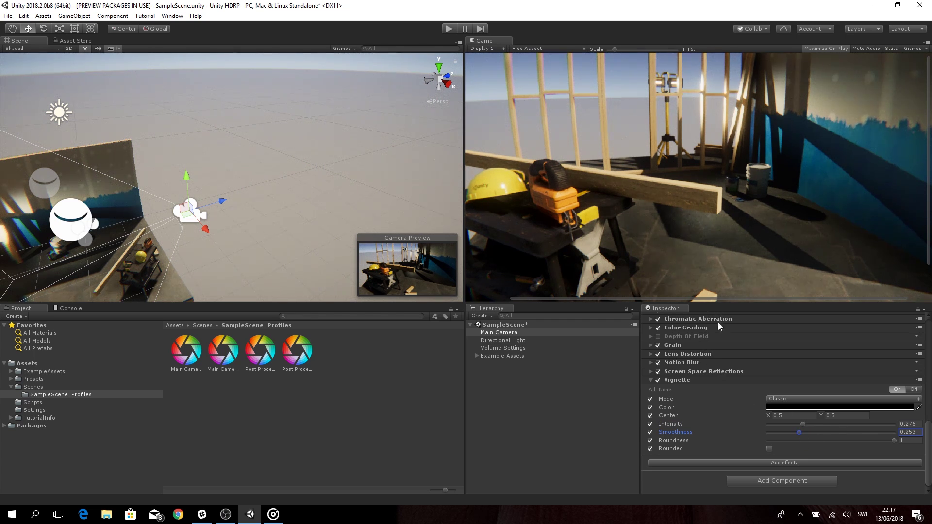
- Compare the scene with the Vignette effect off and on, leaving it on, and collapse its settings
{"action": "left_click", "coordinate": [659, 379]}
{"action": "left_click", "coordinate": [659, 380]}
{"action": "left_click", "coordinate": [677, 378]}
- Re-enable Depth of Field and set its Focus Distance to 19.1, Aperture to 32 and Focal Length to about 58.79
{"action": "left_click", "coordinate": [659, 407]}
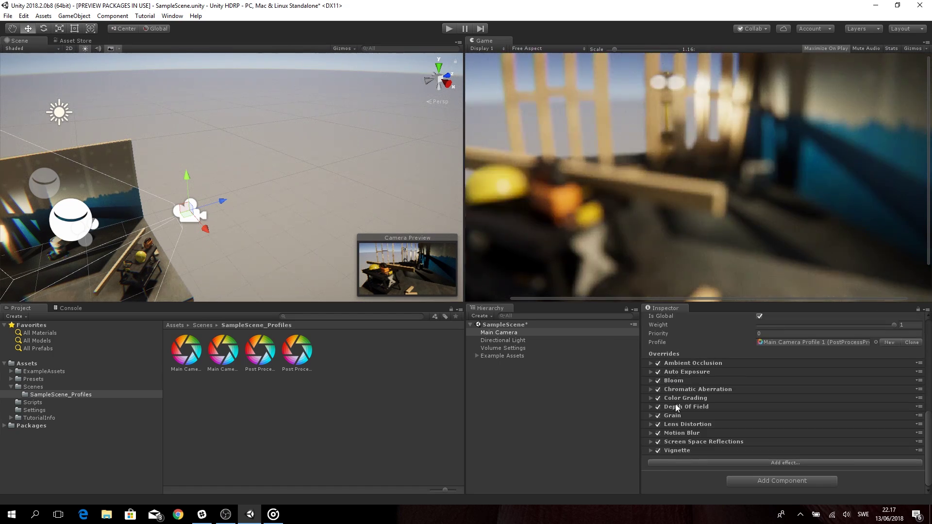
{"action": "left_click", "coordinate": [678, 406]}
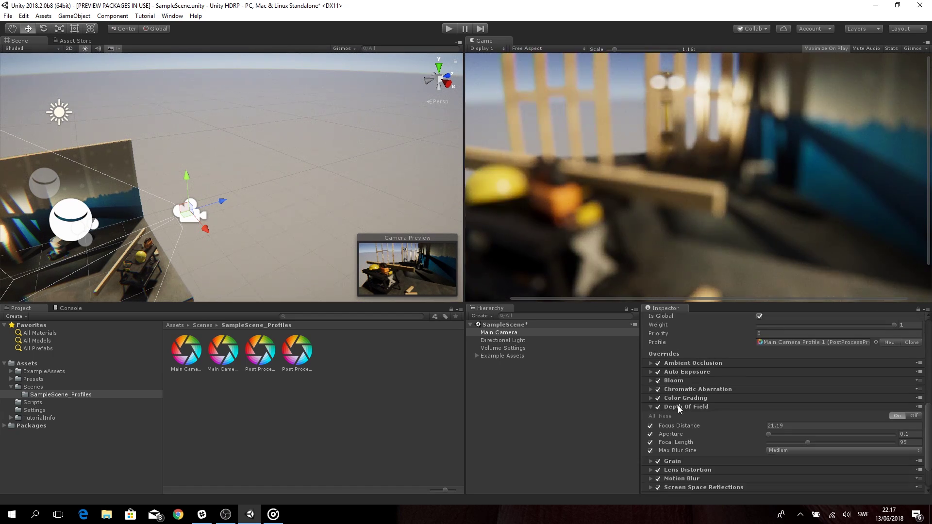
{"action": "left_click", "coordinate": [758, 424]}
{"action": "type", "text": "31.5"}
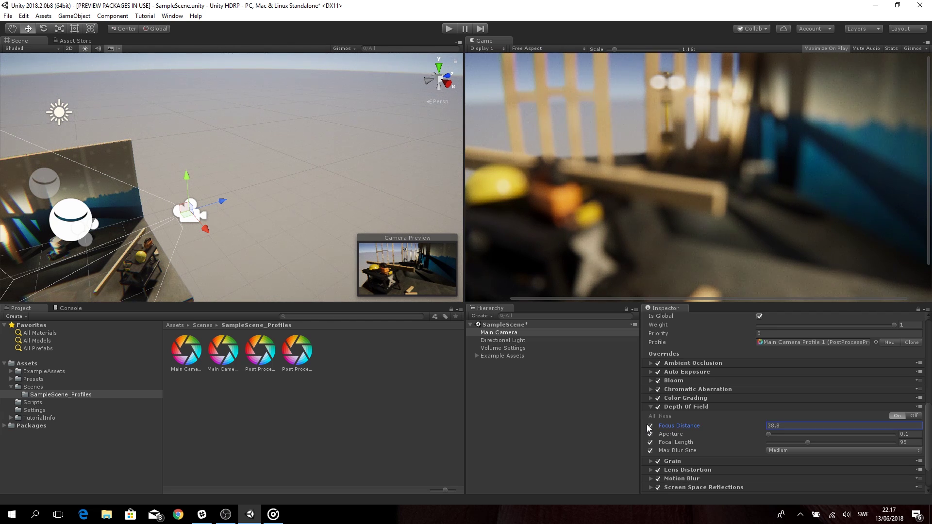
{"action": "left_click_drag", "start_coordinate": [648, 427], "coordinate": [829, 432]}
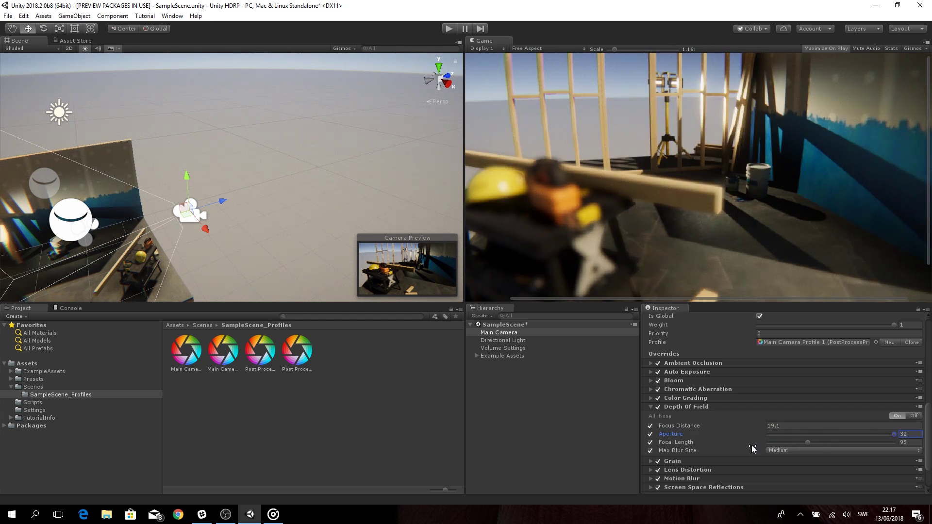
{"action": "left_click_drag", "start_coordinate": [701, 443], "coordinate": [121, 449]}
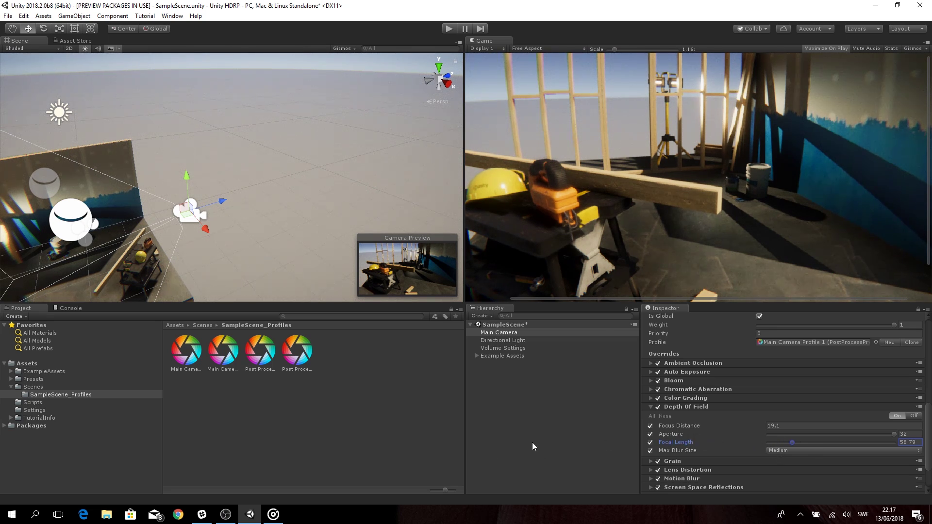
- Refocus Depth of Field on the foreground tools with Focus Distance 0.8, Aperture 10.7 and Focal Length 58, and start playing the scene
{"action": "left_click_drag", "start_coordinate": [894, 434], "coordinate": [838, 439]}
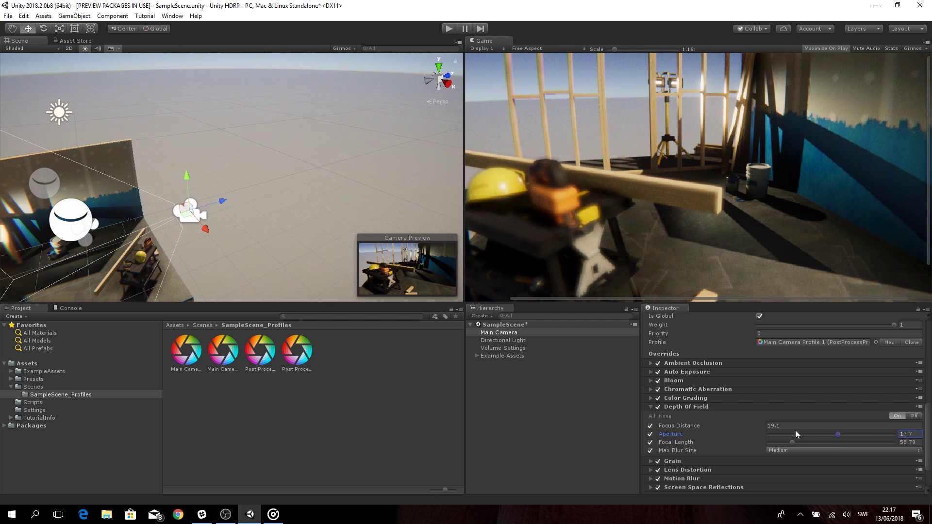
{"action": "left_click_drag", "start_coordinate": [760, 427], "coordinate": [702, 426]}
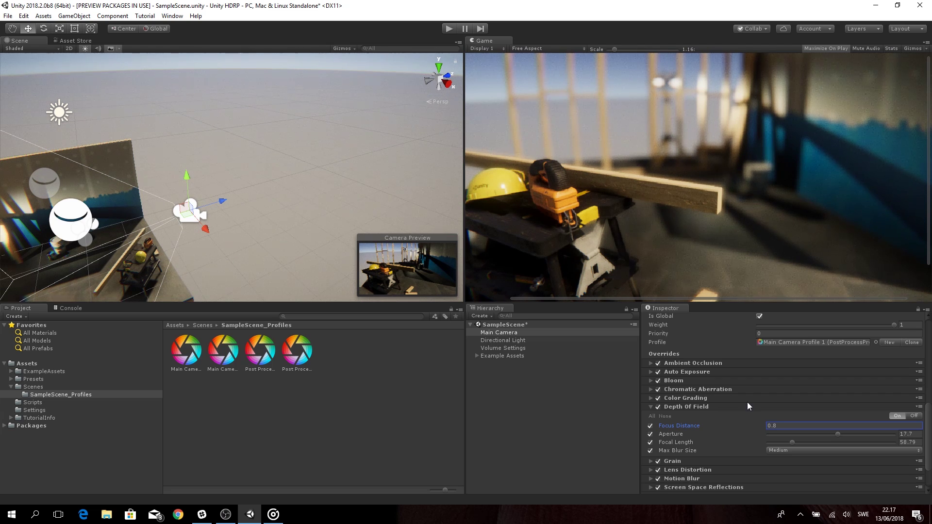
{"action": "left_click_drag", "start_coordinate": [838, 435], "coordinate": [792, 438]}
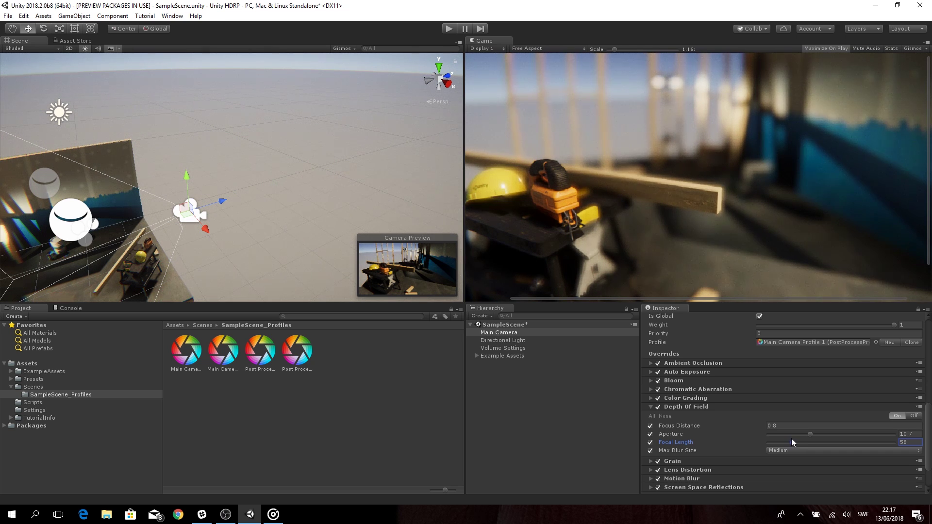
{"action": "left_click", "coordinate": [449, 30]}
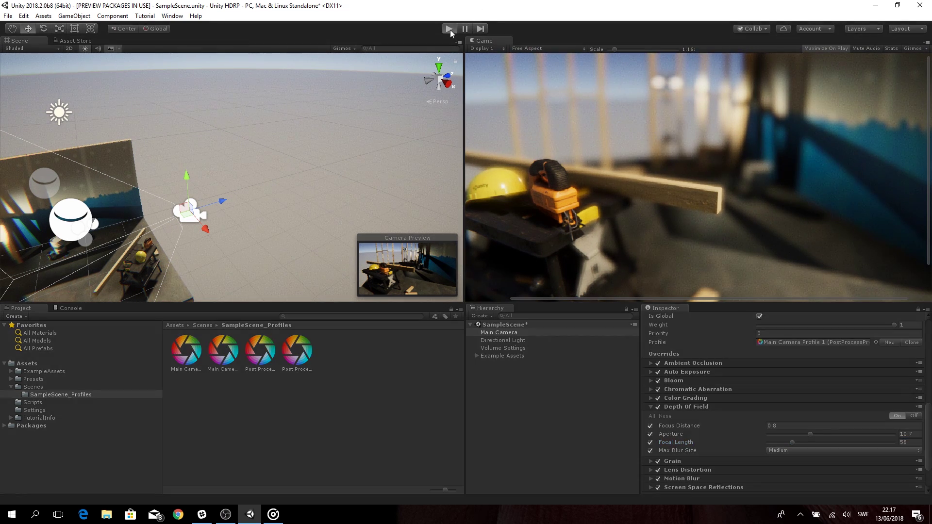